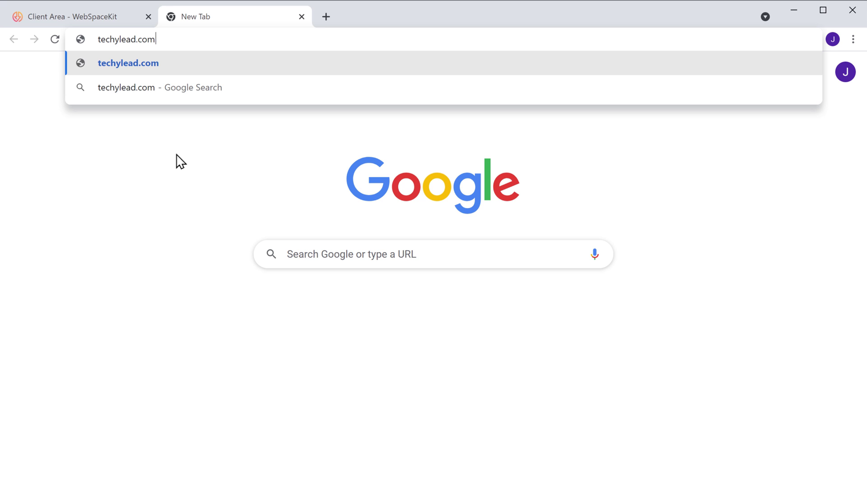
Load techylead.com, then go to its /wp-admin login page.
key(Return)
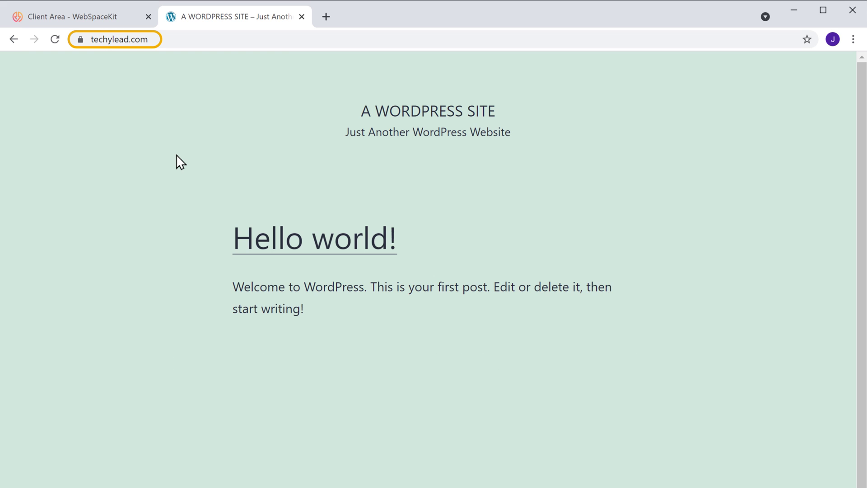
click(215, 39)
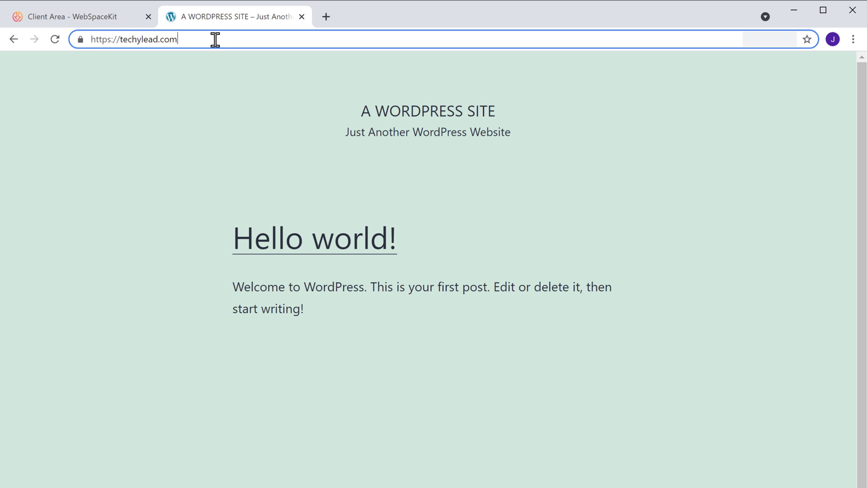
text(/wp-admin)
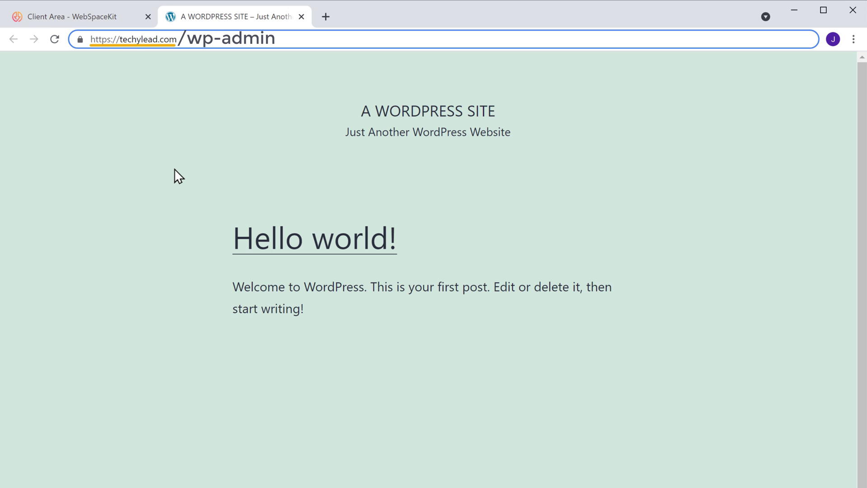
text(/wp-admin)
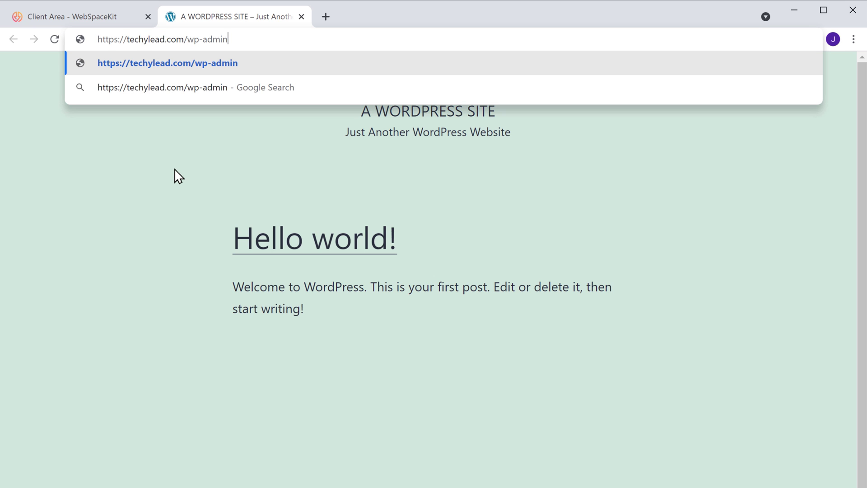
key(Return)
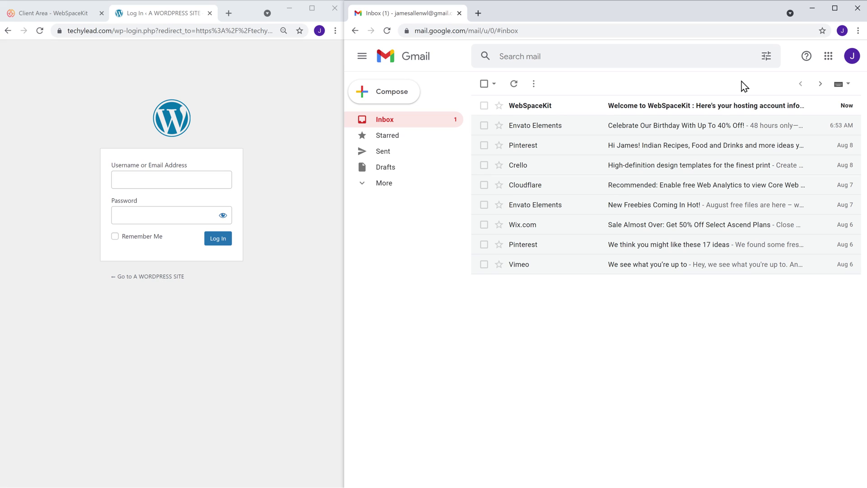
Copy the WordPress username from the WebSpaceKit welcome email into the login form's username field.
click(665, 111)
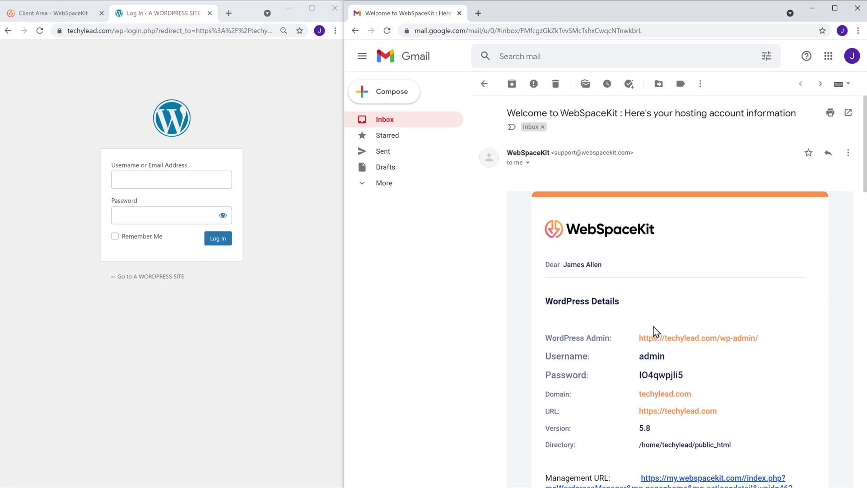
drag(640, 357, 665, 356)
right_click(675, 359)
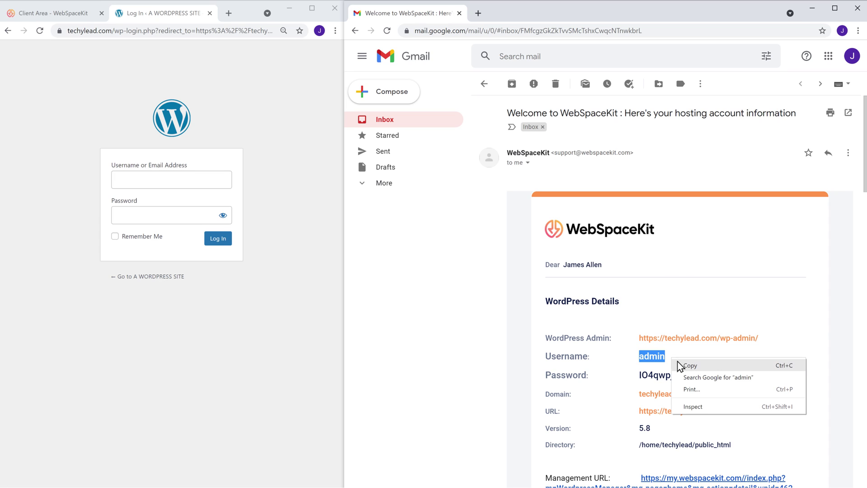
click(687, 369)
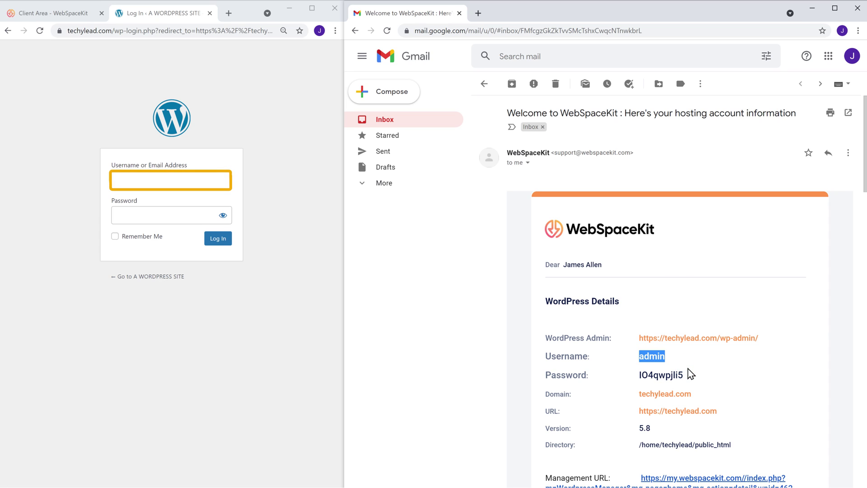
click(688, 368)
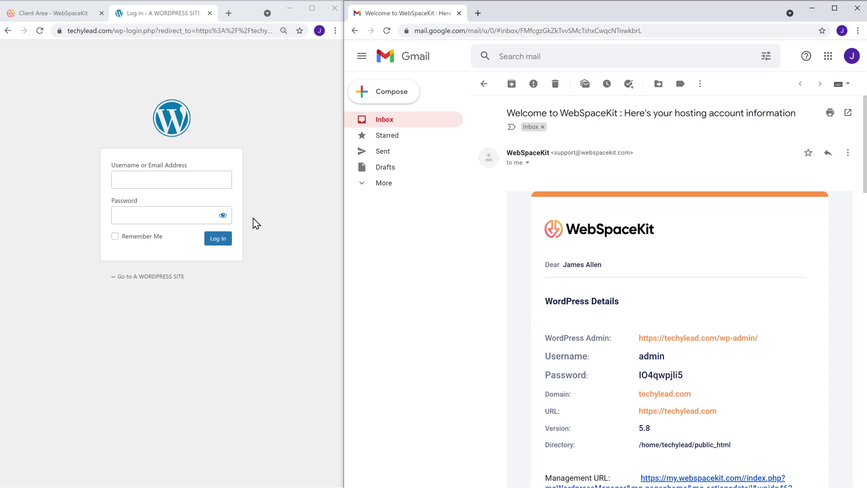
right_click(152, 180)
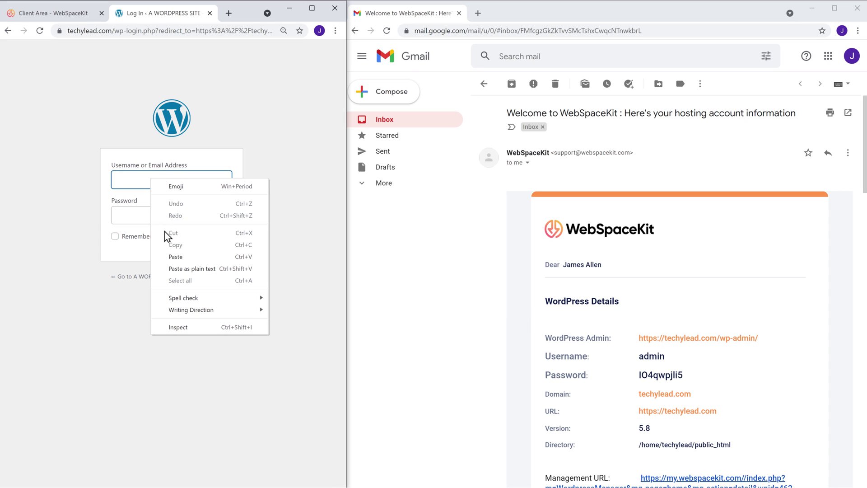
click(176, 257)
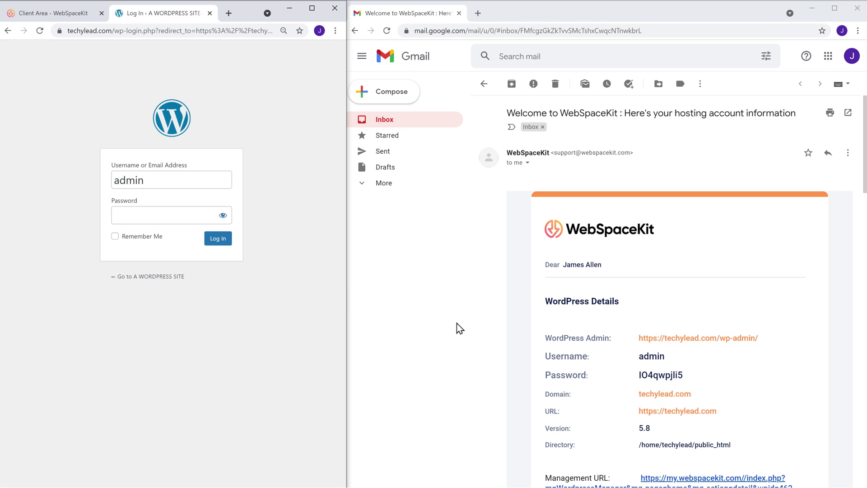
Copy the WordPress password from the email into the login form's password field.
drag(639, 375, 684, 376)
right_click(691, 381)
click(706, 389)
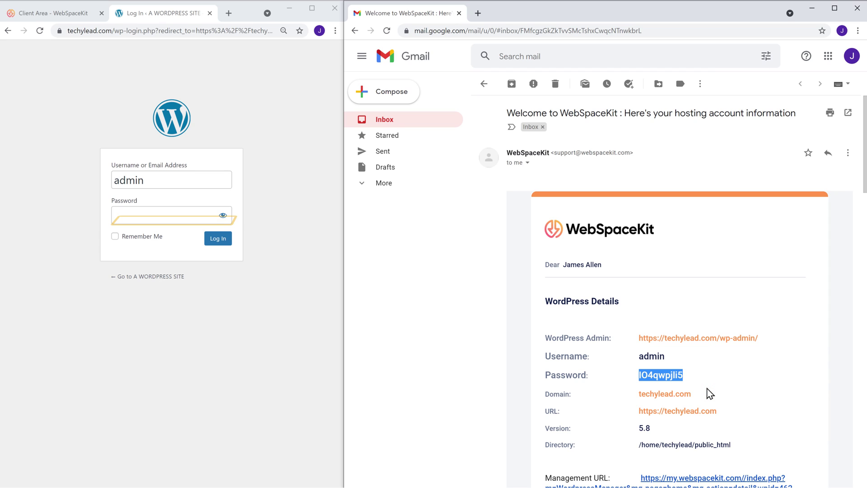
click(708, 388)
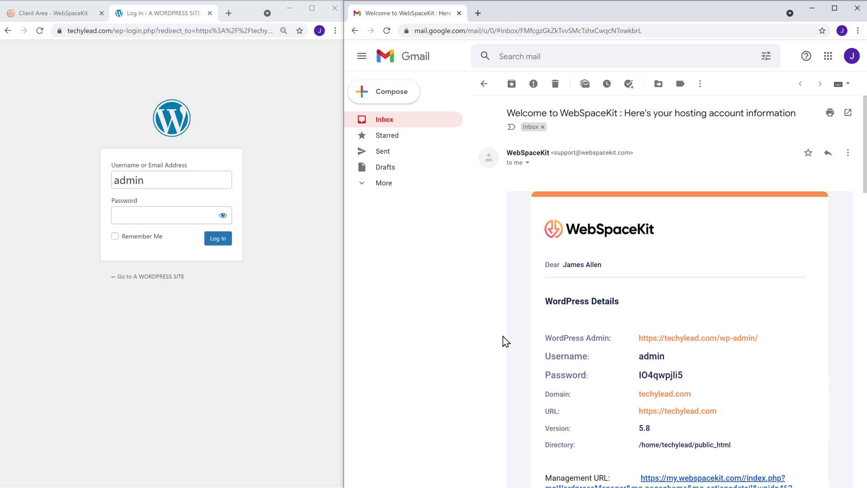
click(164, 217)
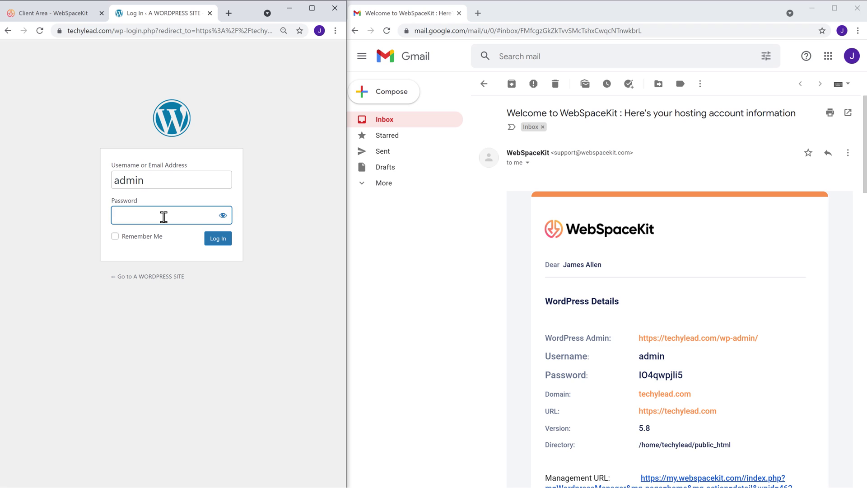
right_click(164, 217)
click(189, 315)
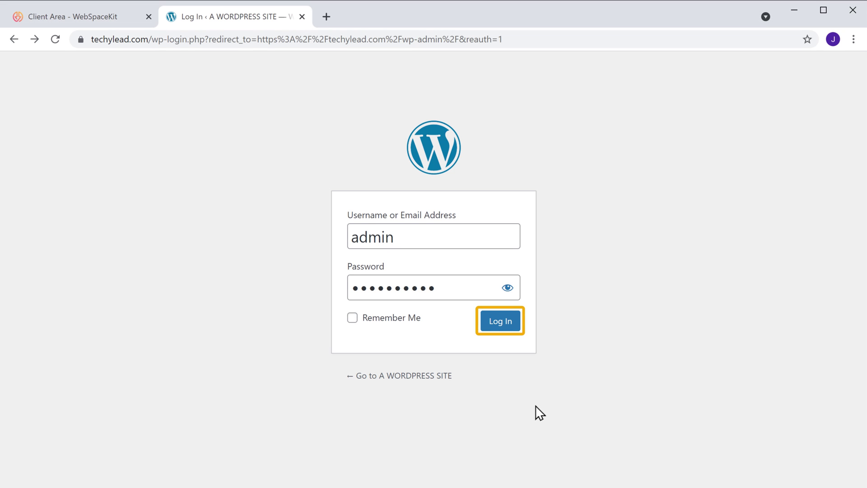
Log in to the techylead.com WordPress dashboard, then return to the WebSpaceKit Client Area tab.
click(500, 326)
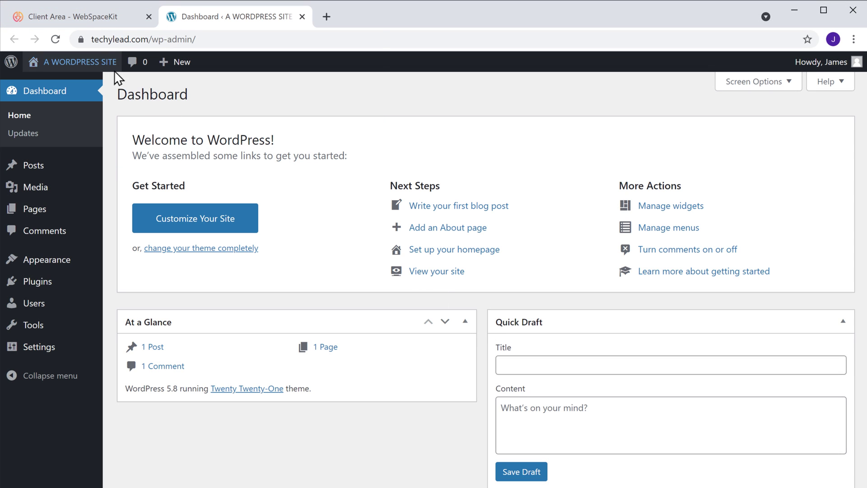
click(65, 18)
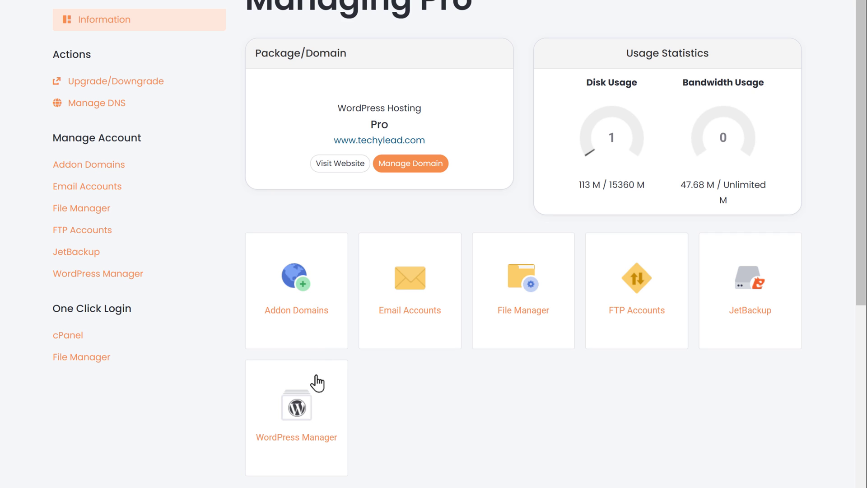
Start a new WordPress installation in WordPress Manager with domain support.techylead.com.
click(302, 444)
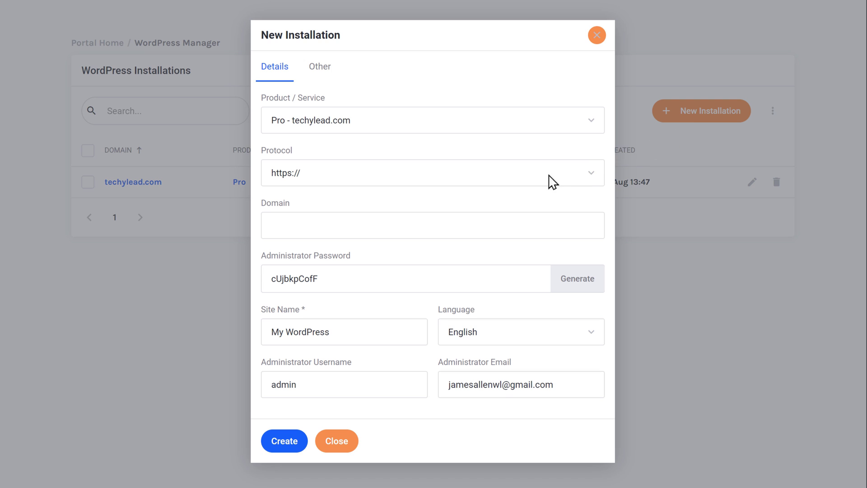
click(333, 224)
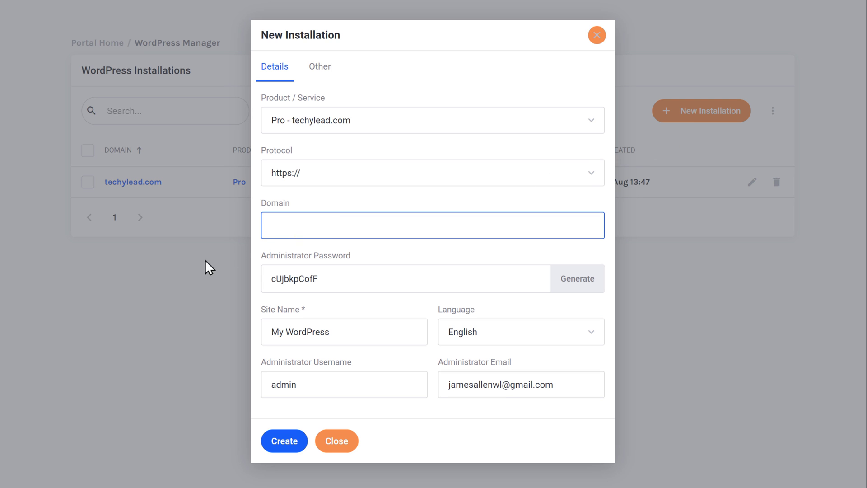
text(support.techylead.com)
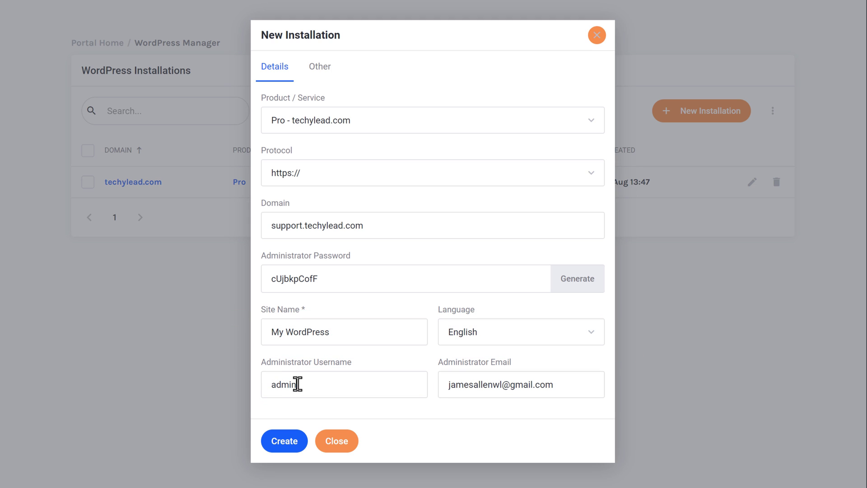
Replace the default administrator username with a custom one and copy it.
drag(297, 384, 273, 385)
text(jamesalle)
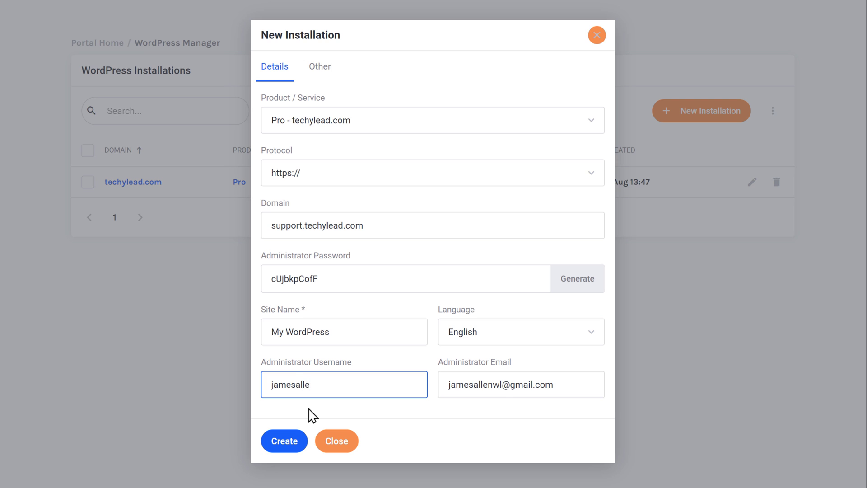
text(n)
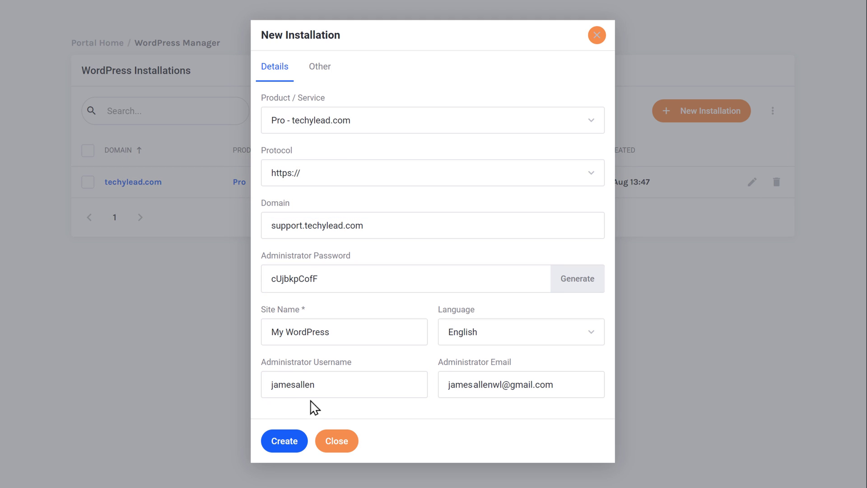
drag(316, 383, 267, 383)
right_click(269, 383)
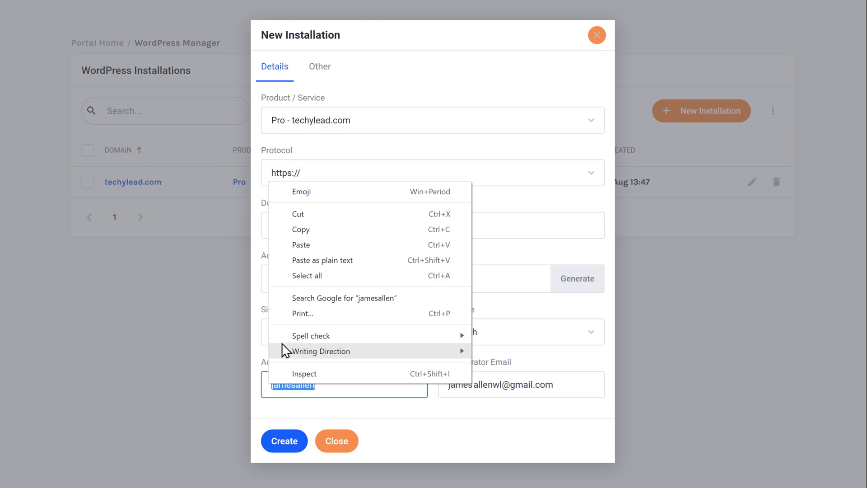
click(306, 234)
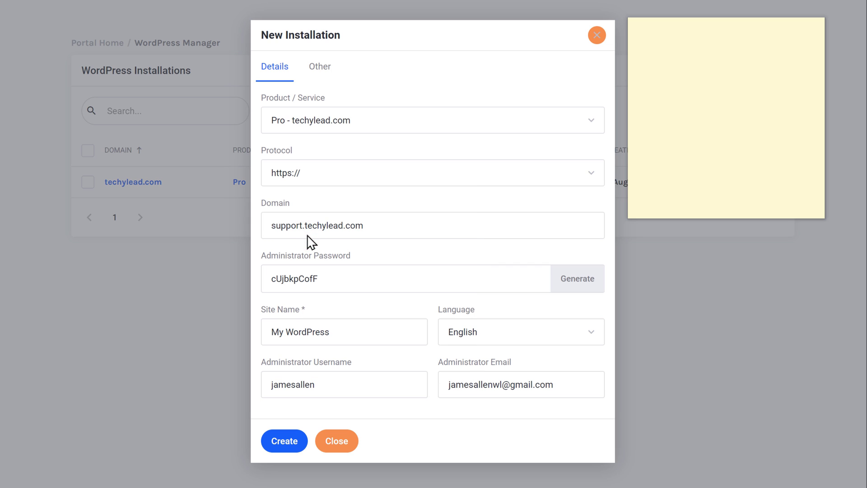
Save the administrator username and generated password in the sticky note, then return to the browser.
right_click(664, 60)
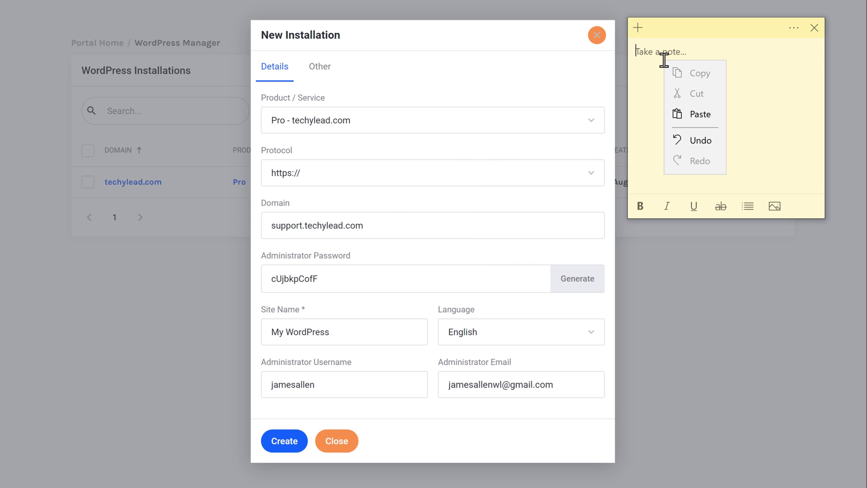
click(700, 126)
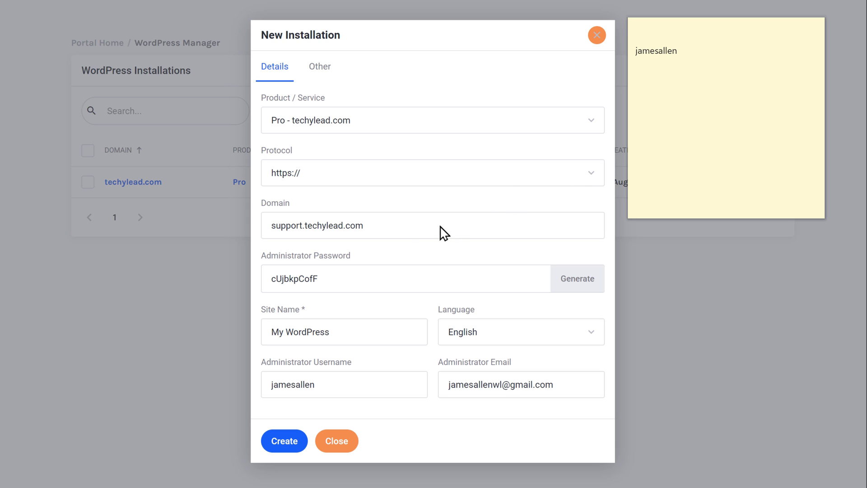
drag(318, 279, 271, 278)
right_click(271, 277)
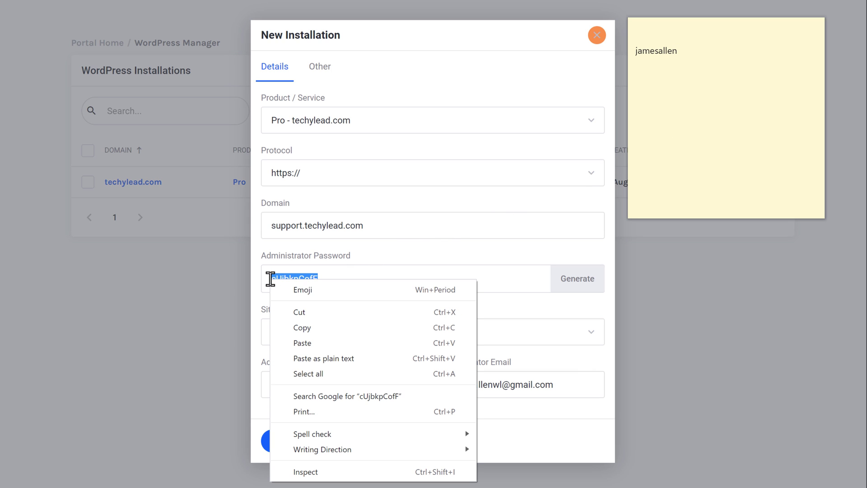
click(302, 333)
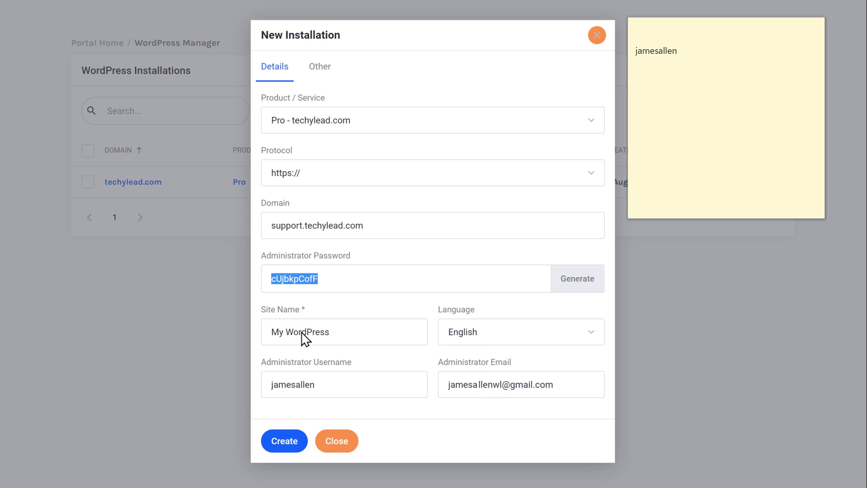
click(638, 71)
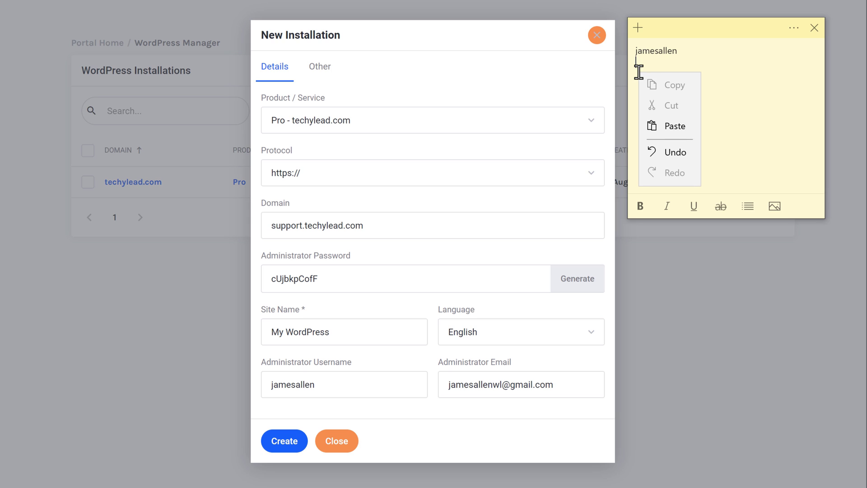
click(675, 128)
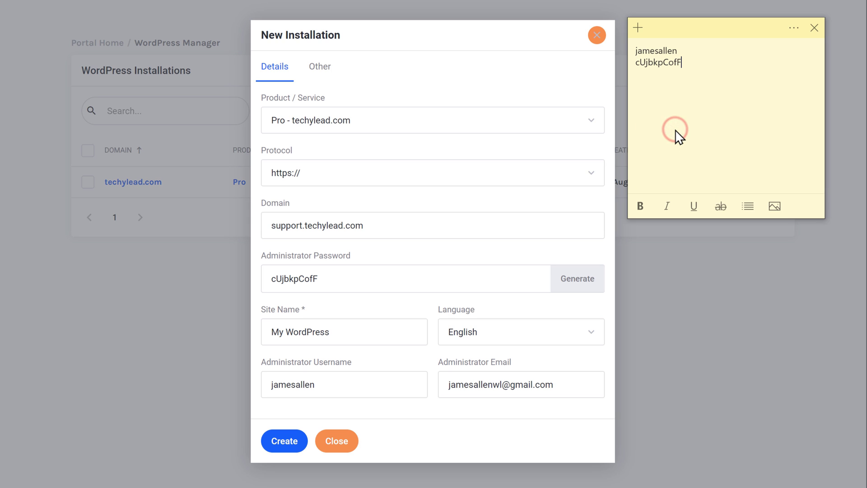
key(alt+Tab)
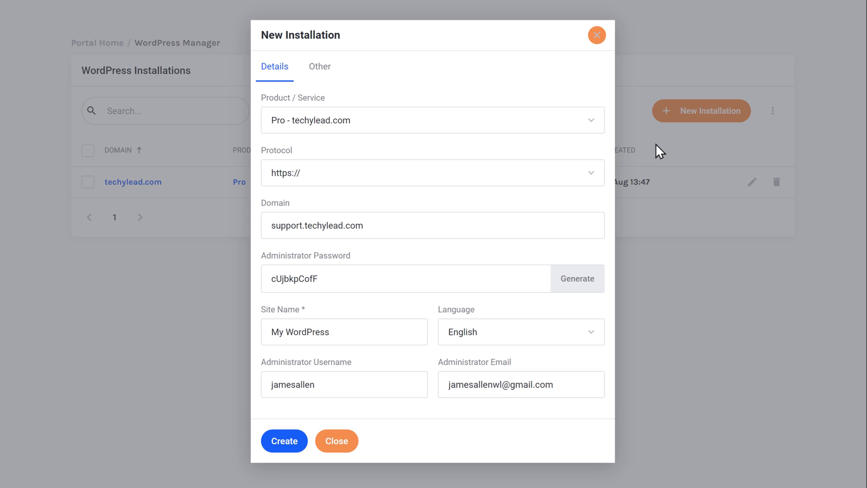
Create the support.techylead.com WordPress installation and open the new site from the installations list.
click(286, 446)
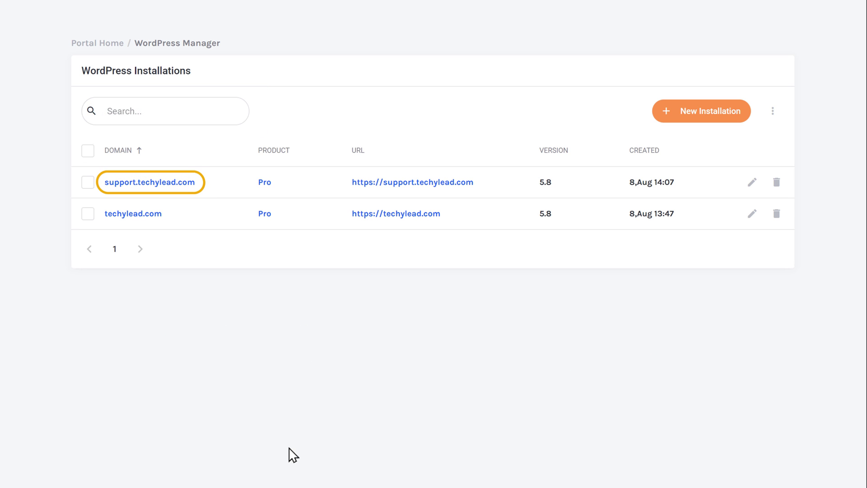
click(149, 185)
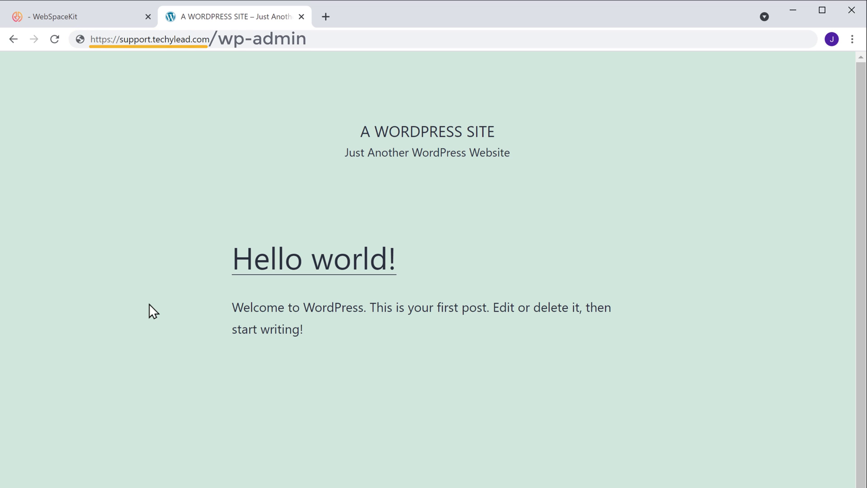
Append /wp-admin to the support.techylead.com address to reach its login page.
click(213, 41)
text(/wp-admin)
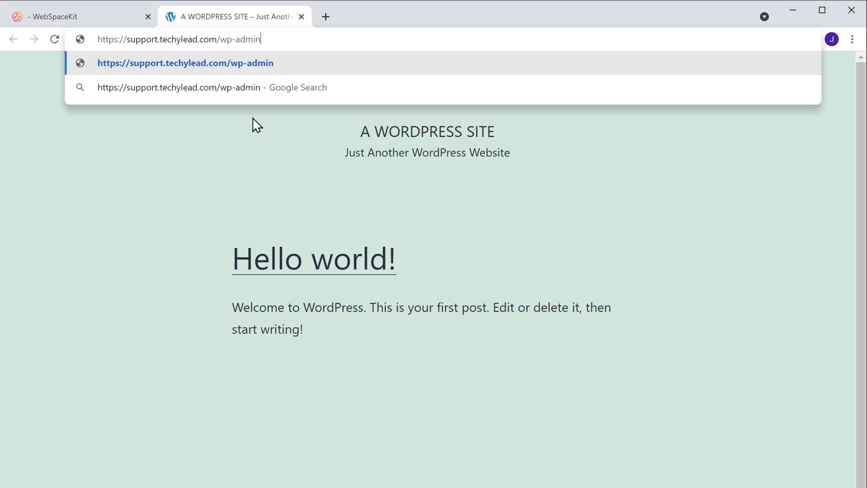
key(Return)
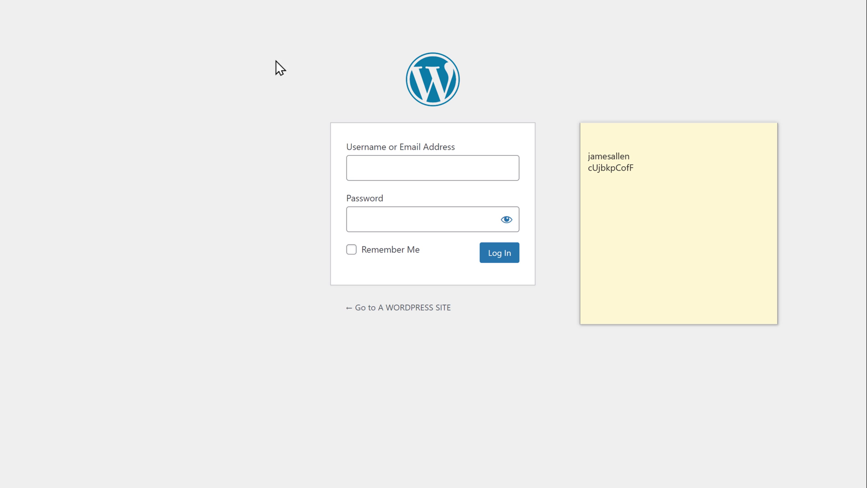
Copy the saved username from the sticky note into the Username or Email Address field.
click(588, 158)
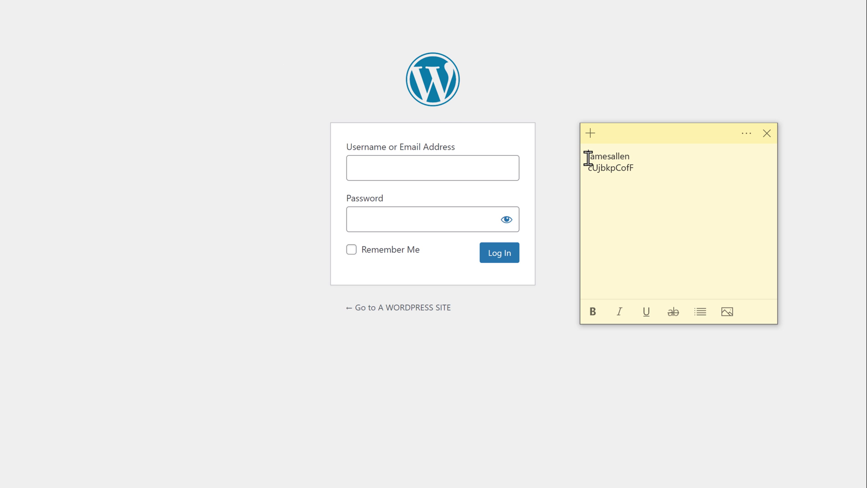
drag(588, 158, 630, 159)
right_click(631, 160)
click(668, 175)
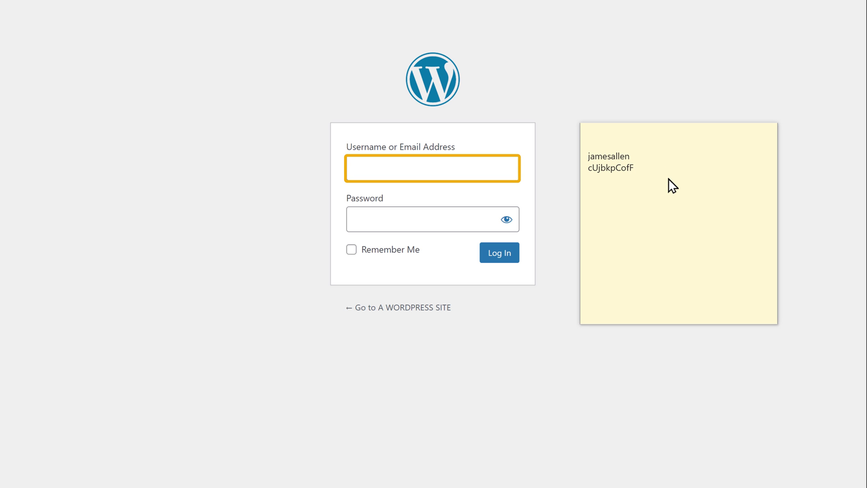
click(366, 167)
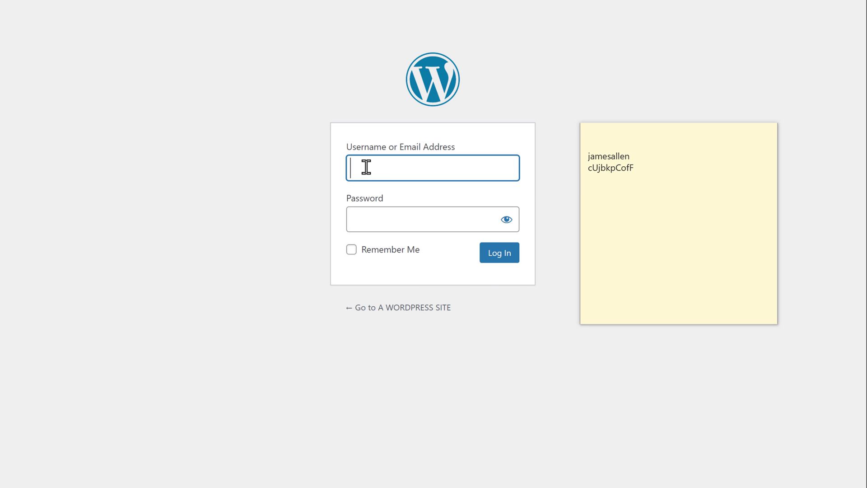
right_click(366, 167)
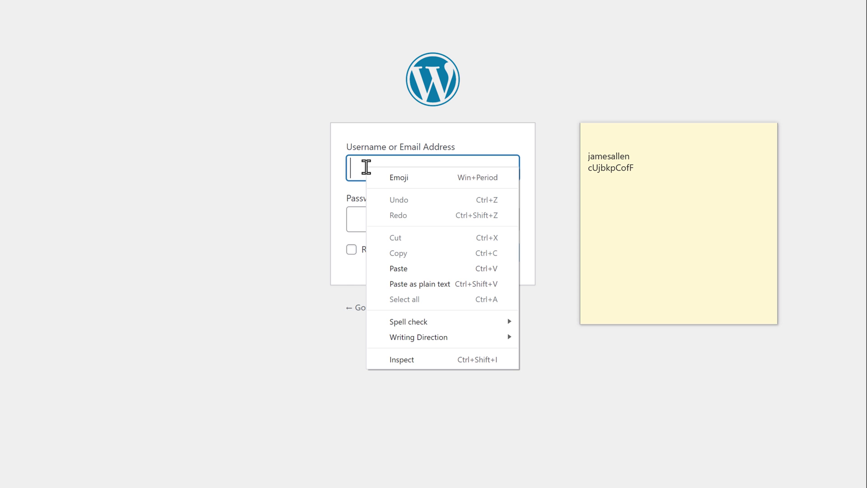
click(398, 270)
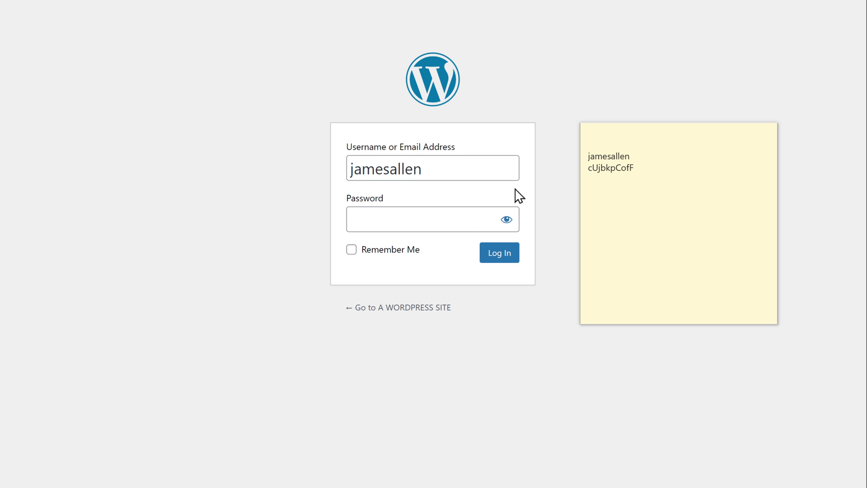
Copy the saved password from the sticky note into the login form's Password field.
double_click(587, 168)
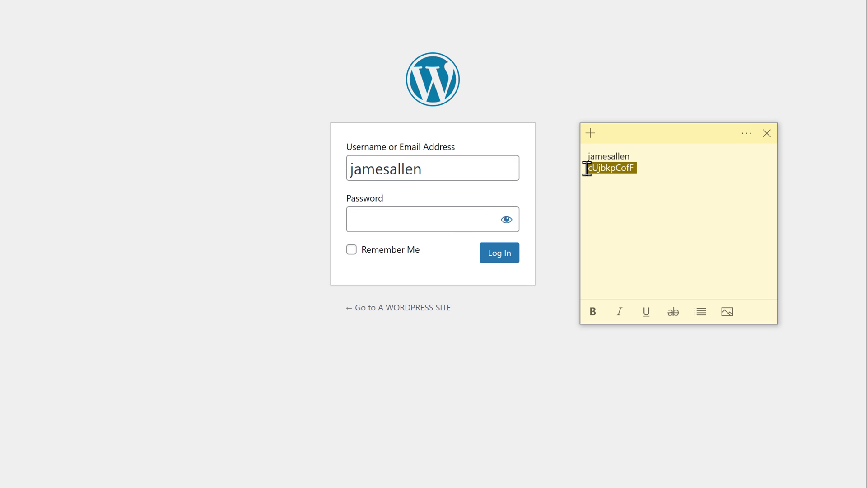
right_click(587, 168)
click(613, 187)
key(alt+Tab)
key(Tab)
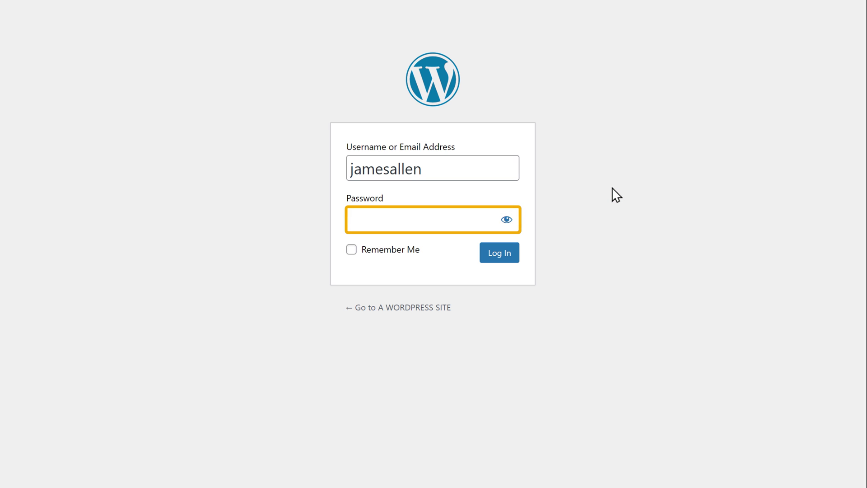
click(372, 218)
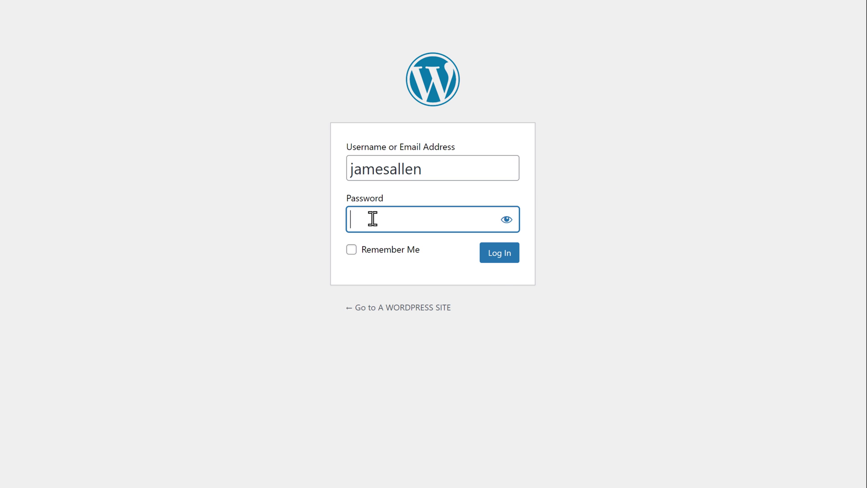
right_click(390, 222)
click(402, 346)
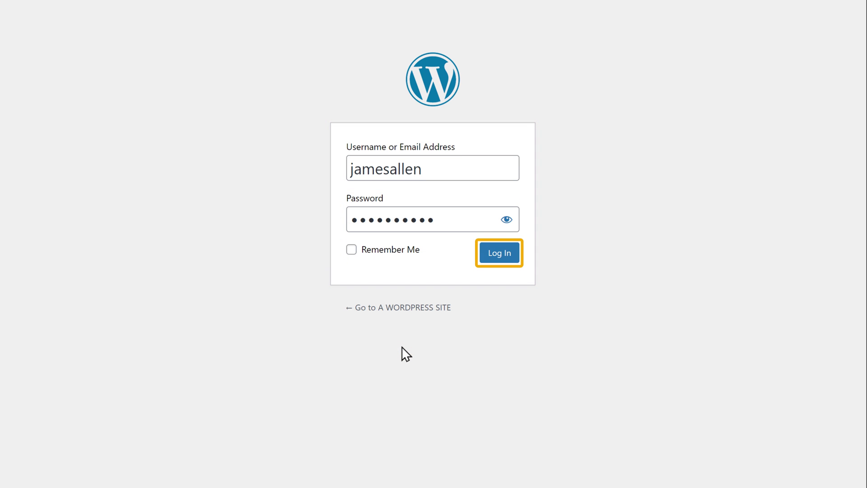
Log in to WordPress, then edit finetechie.com's Parked A record in GoDaddy DNS.
click(500, 260)
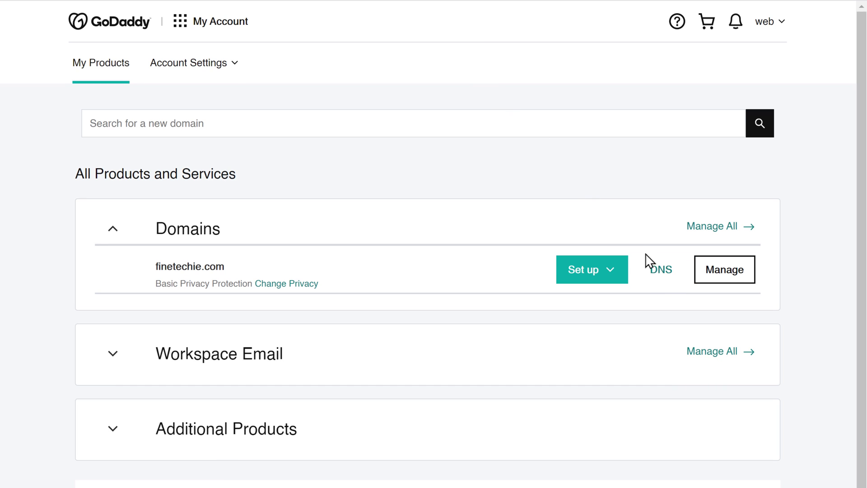
click(666, 285)
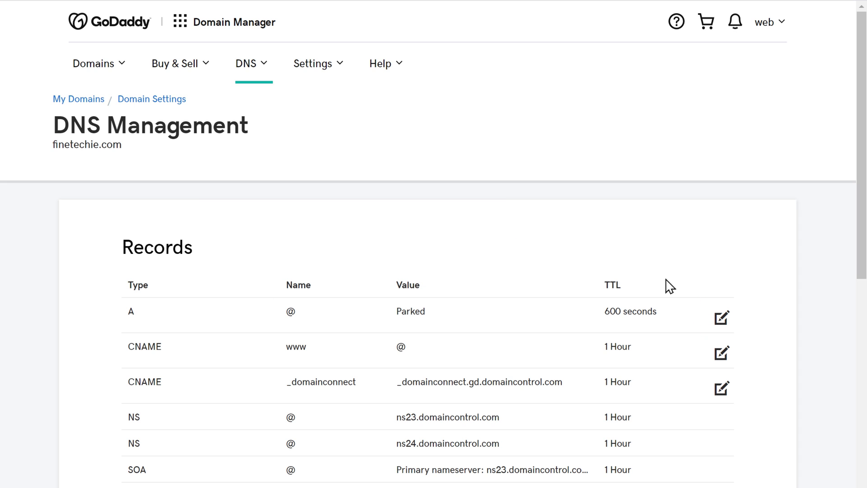
click(722, 319)
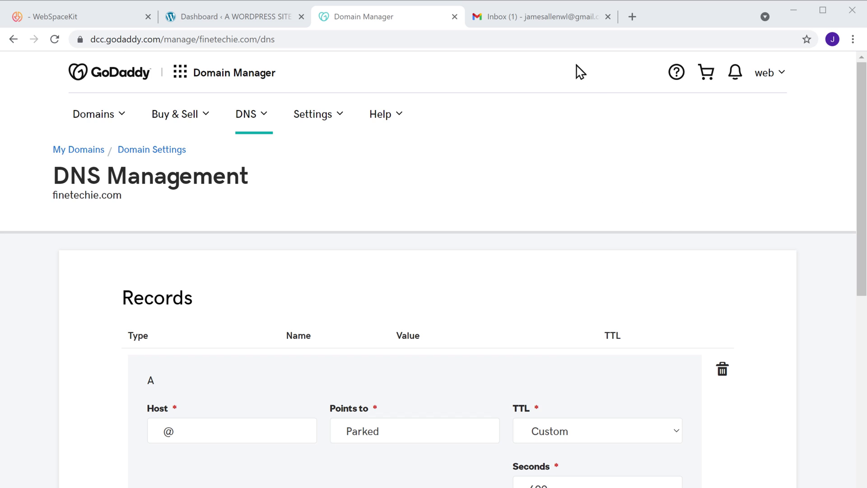
Copy server IP 217.79.241.162 from the Migration Details in the WebSpaceKit welcome email.
click(559, 31)
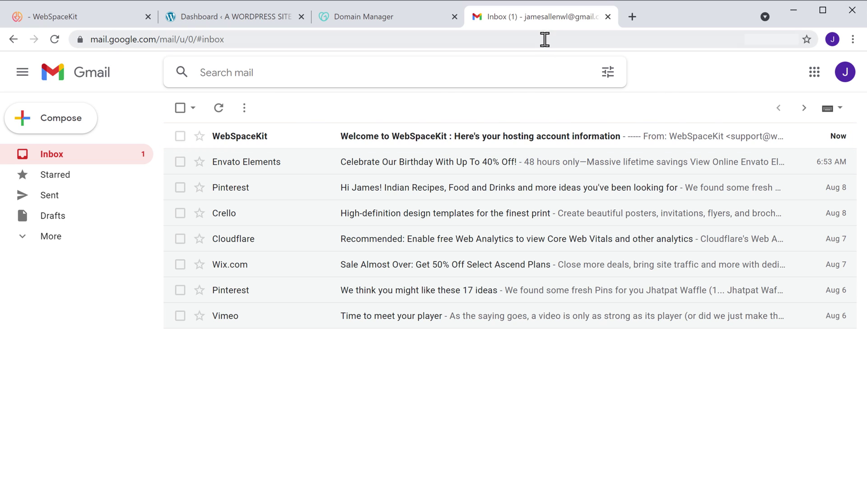
click(504, 143)
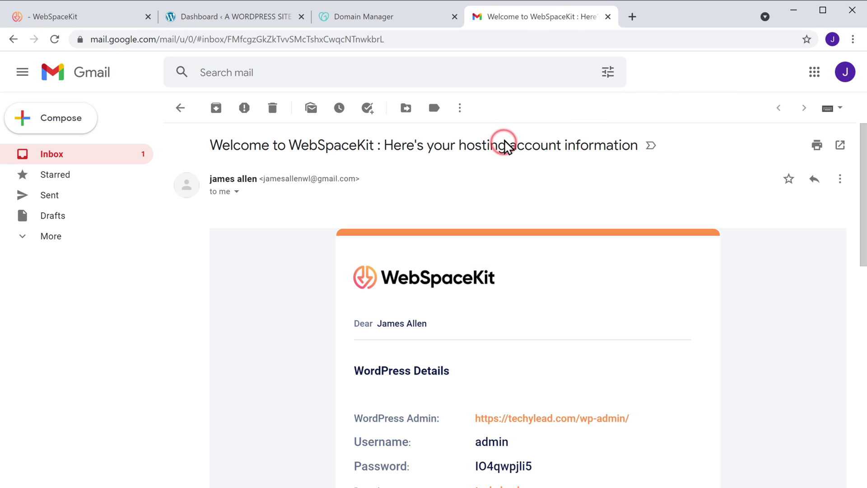
scroll(506, 146, down, 8)
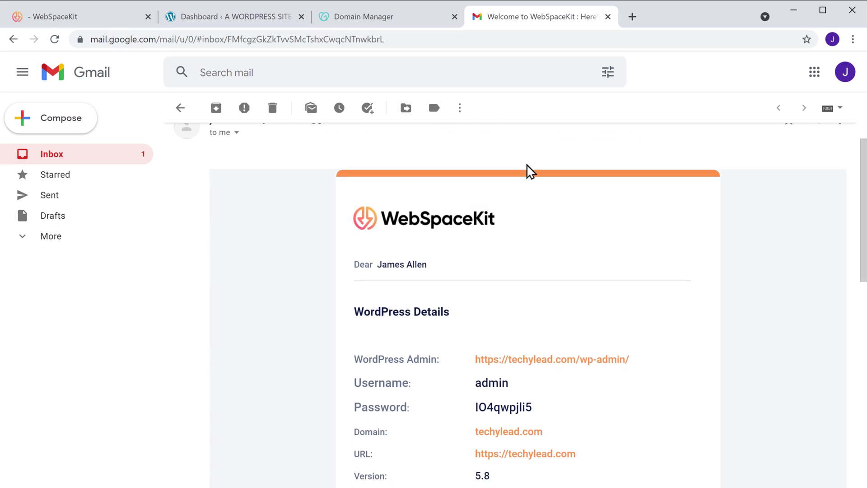
scroll(638, 289, down, 3)
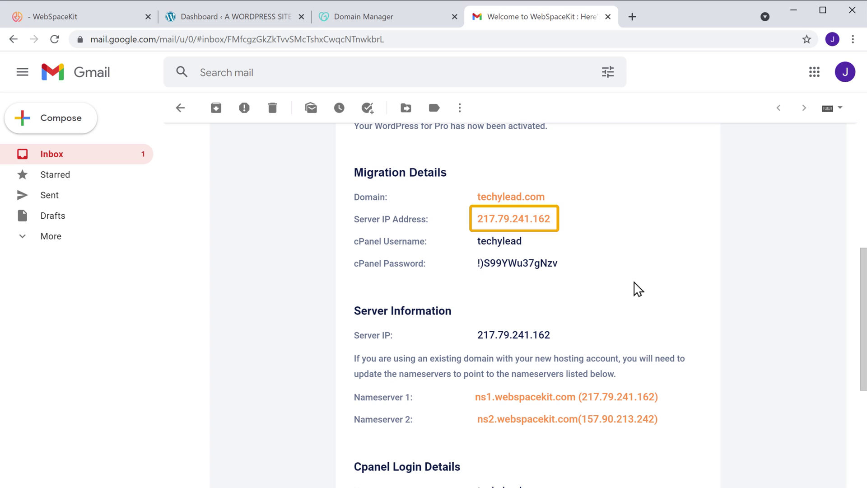
drag(551, 219, 475, 219)
right_click(477, 220)
click(496, 229)
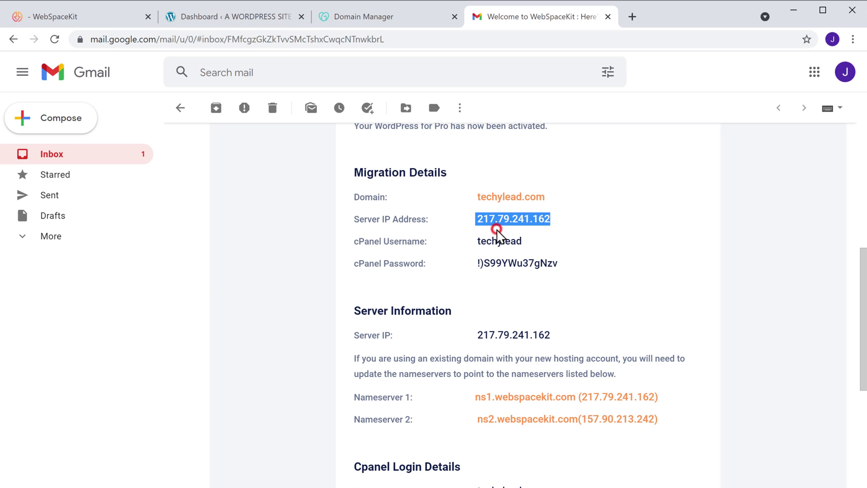
click(495, 226)
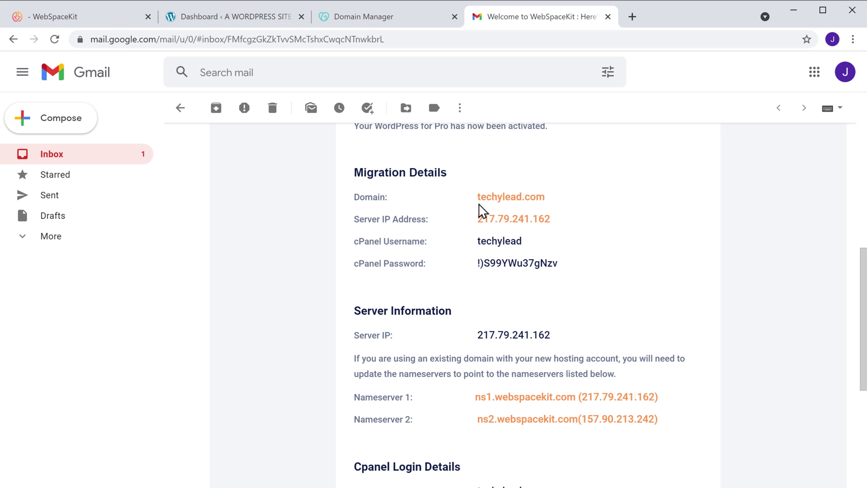
Replace Parked with 217.79.241.162 in finetechie.com's A record and save it.
click(396, 21)
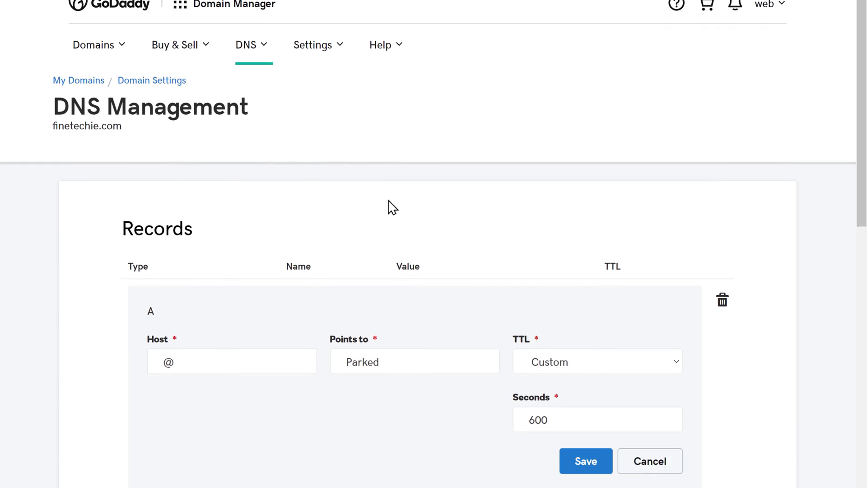
click(377, 337)
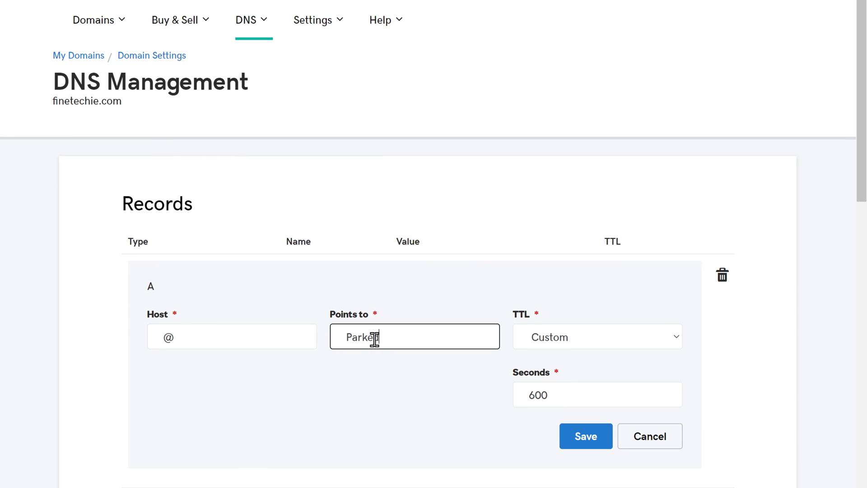
right_click(349, 339)
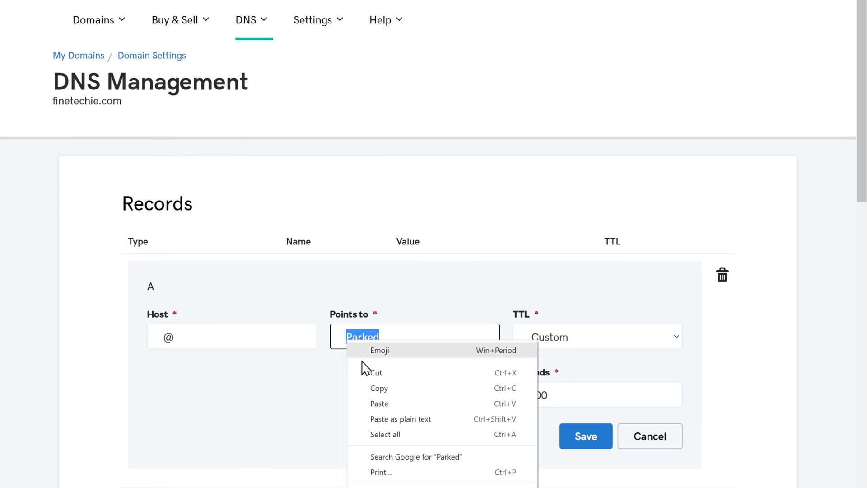
click(392, 407)
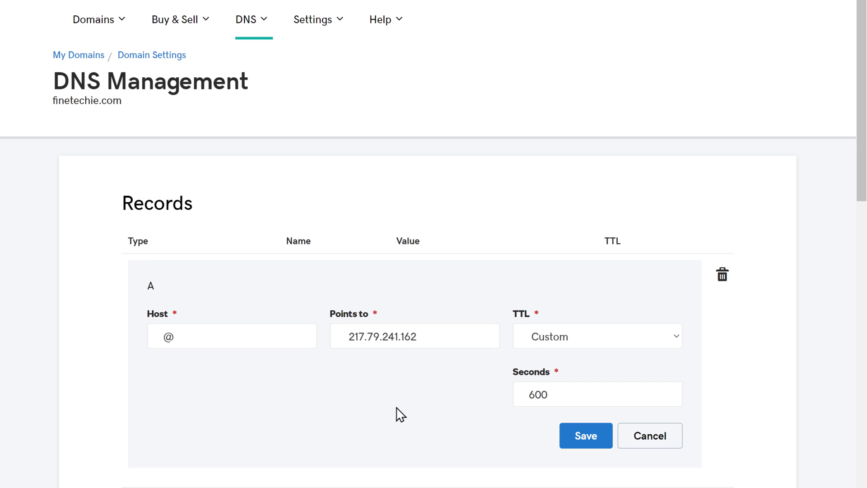
click(585, 436)
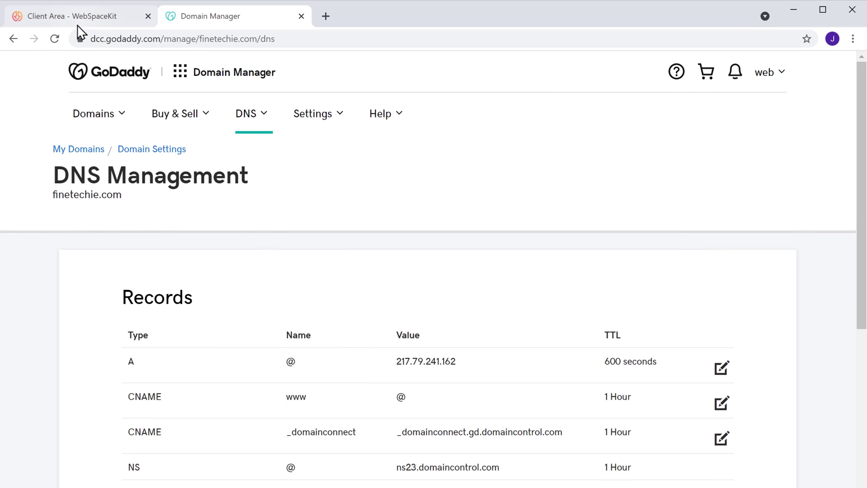
Open the WordPress Manager from the WordPress Hosting - Pro product page.
click(77, 26)
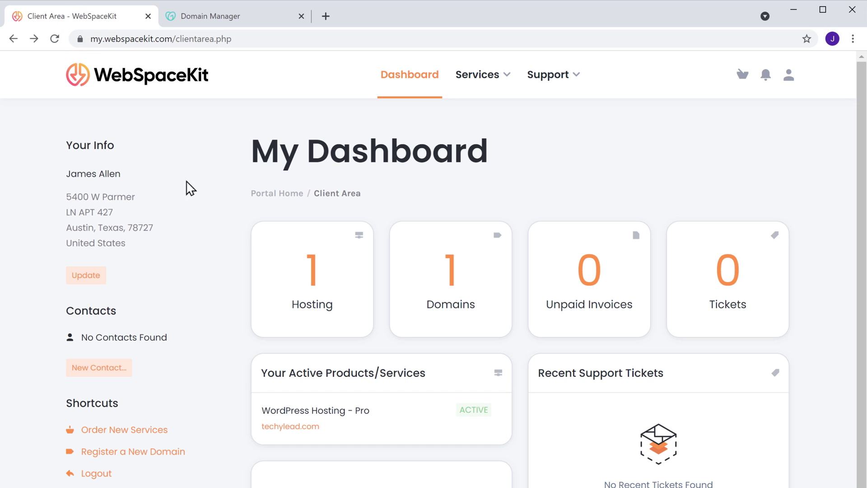
click(358, 422)
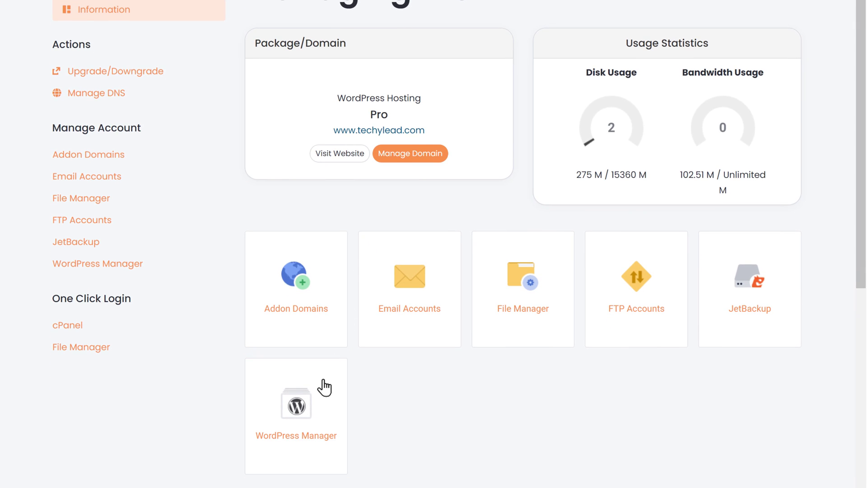
click(300, 438)
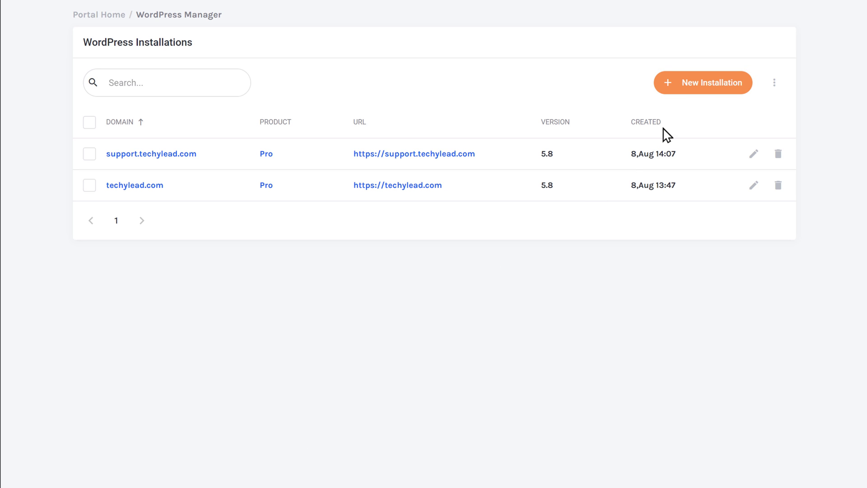
Start a new WordPress installation on finetechie.com with a custom administrator username.
click(705, 95)
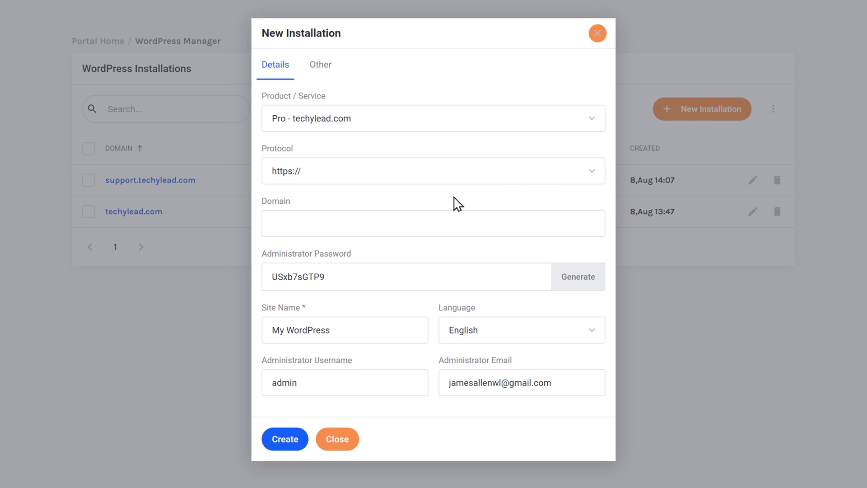
click(284, 227)
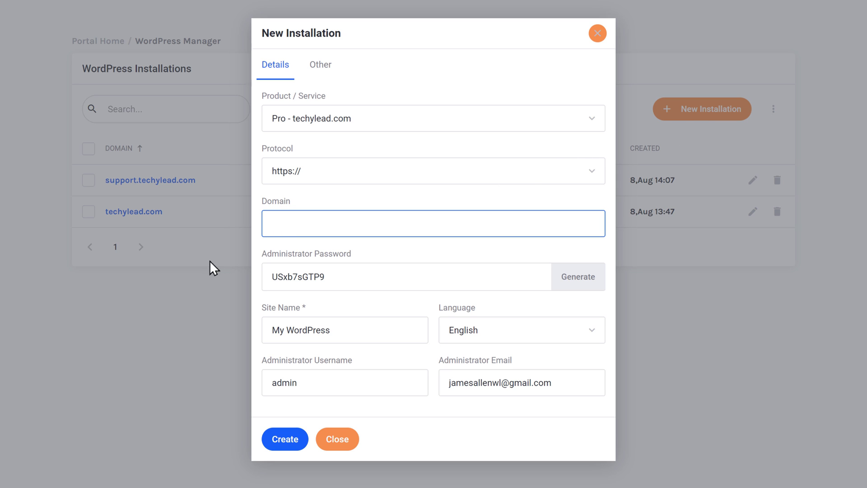
text(finetechie.com)
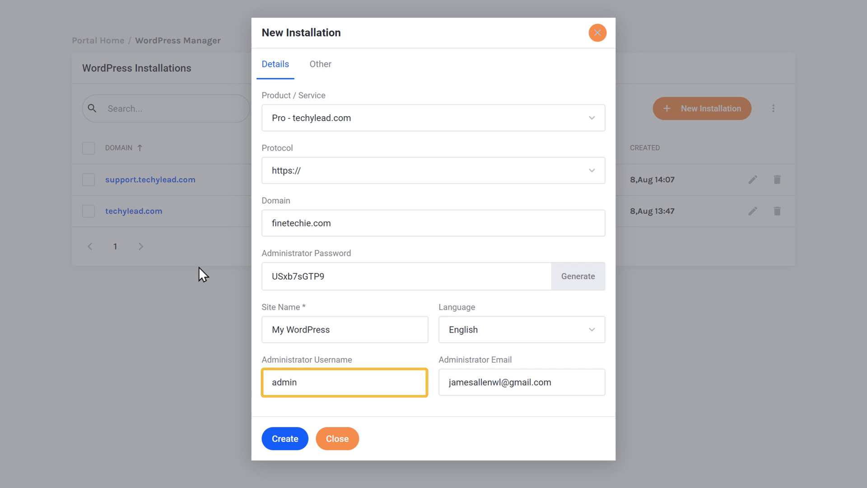
drag(298, 381, 268, 380)
text(jamesall)
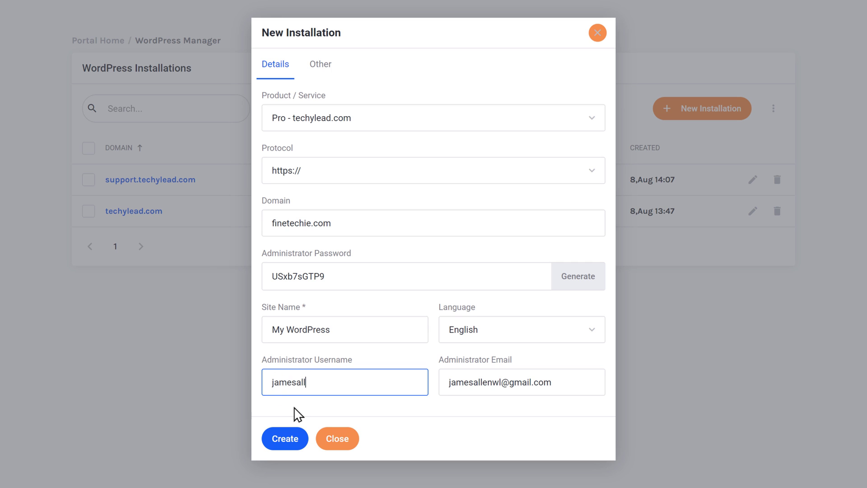
text(en)
click(298, 414)
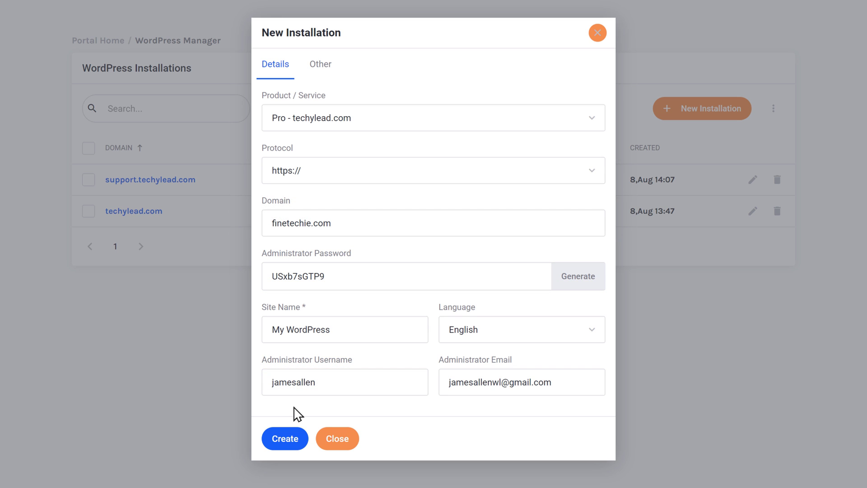
Copy the administrator username and generated password into the sticky note.
drag(316, 387, 272, 382)
right_click(273, 384)
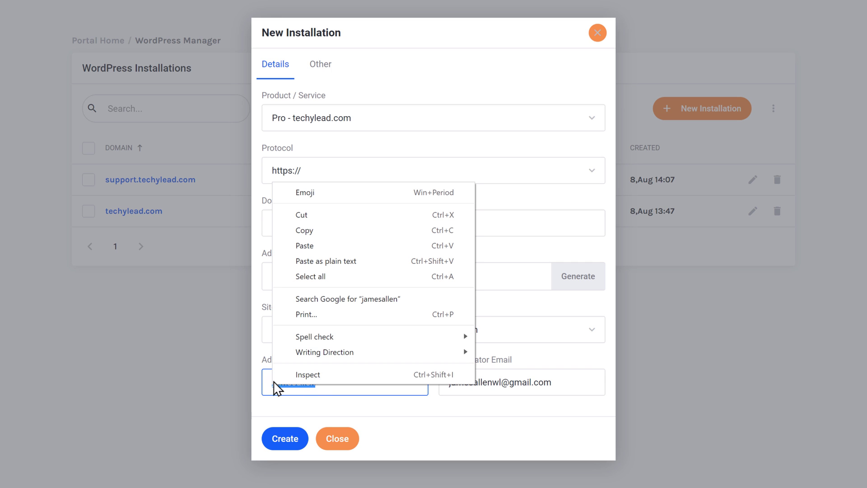
click(315, 239)
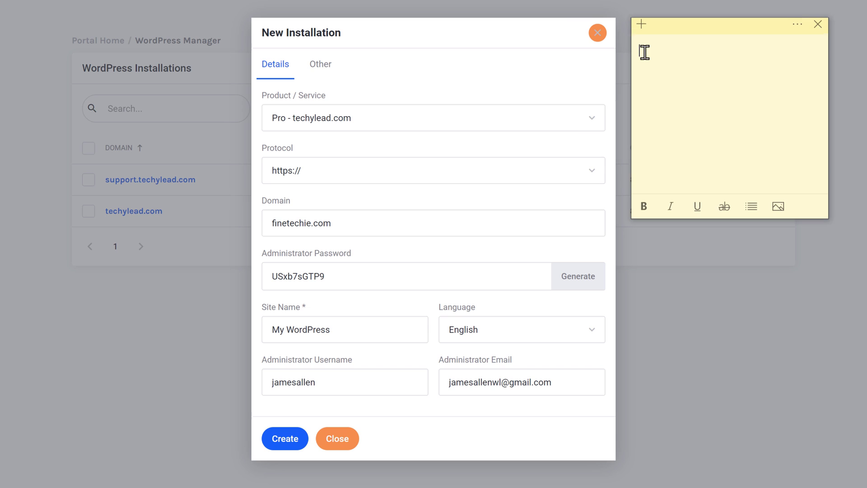
right_click(644, 53)
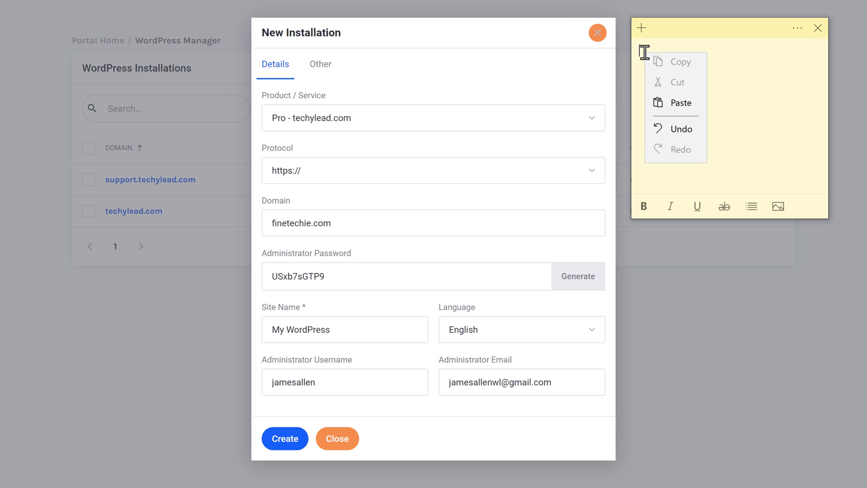
click(674, 113)
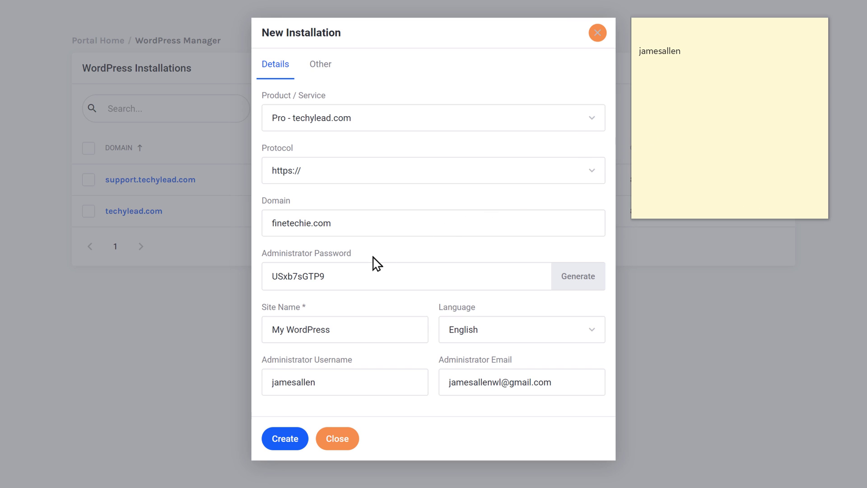
drag(327, 275, 267, 275)
right_click(270, 276)
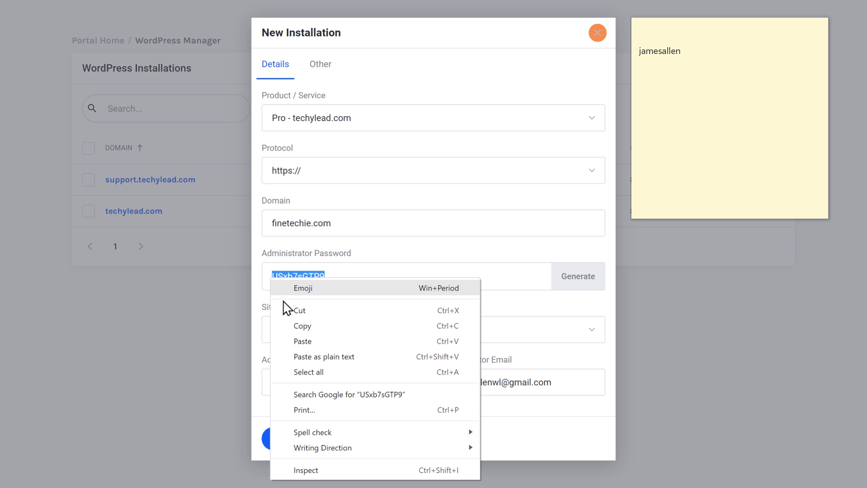
click(301, 329)
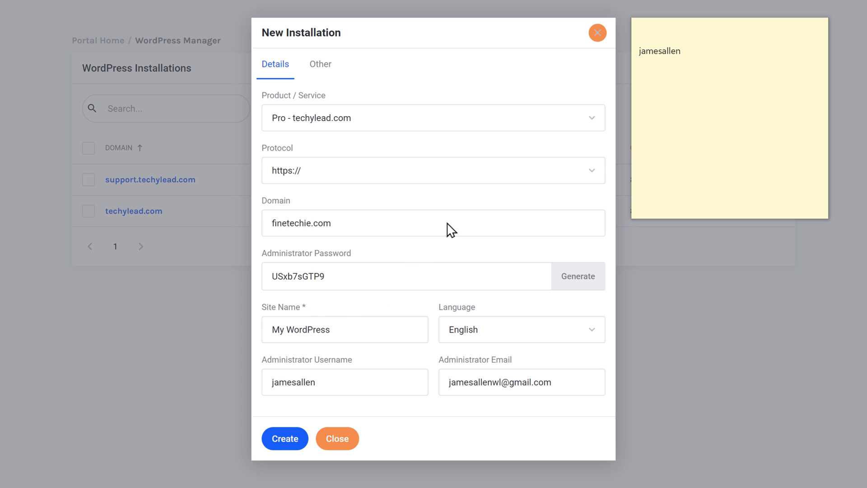
right_click(640, 65)
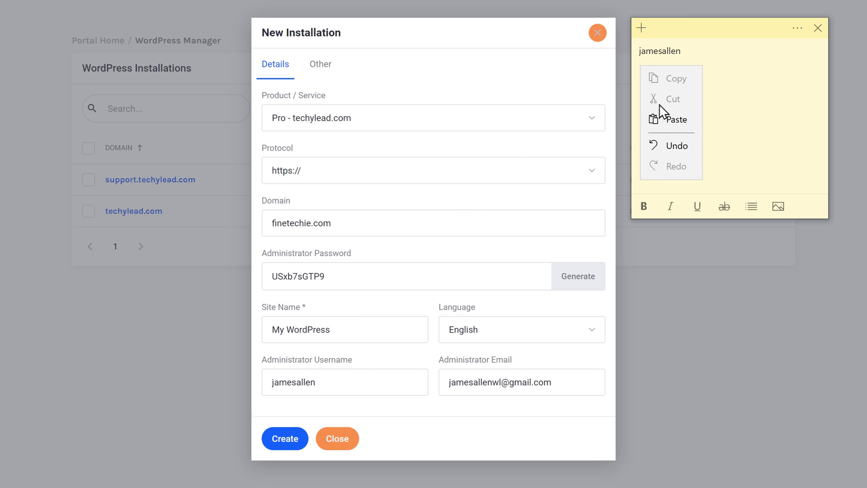
click(672, 126)
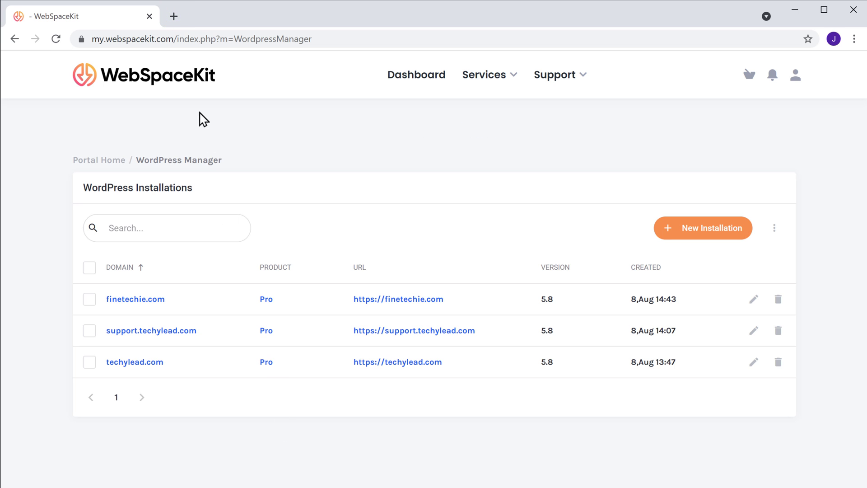
Load finetechie.com in a new tab, then go to its /wp-admin login page.
click(174, 17)
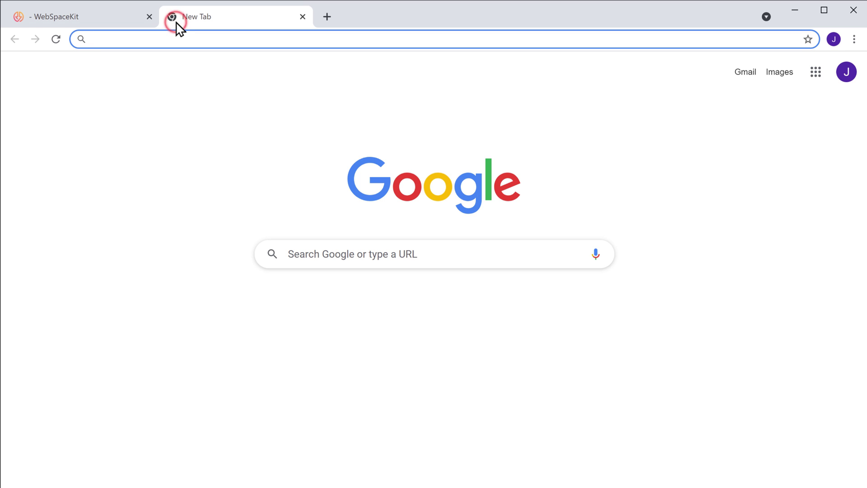
text(finetechie.com)
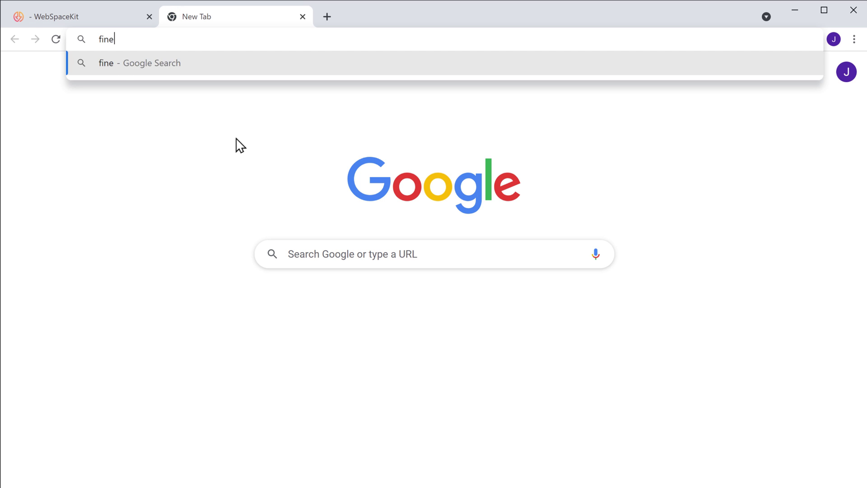
key(Return)
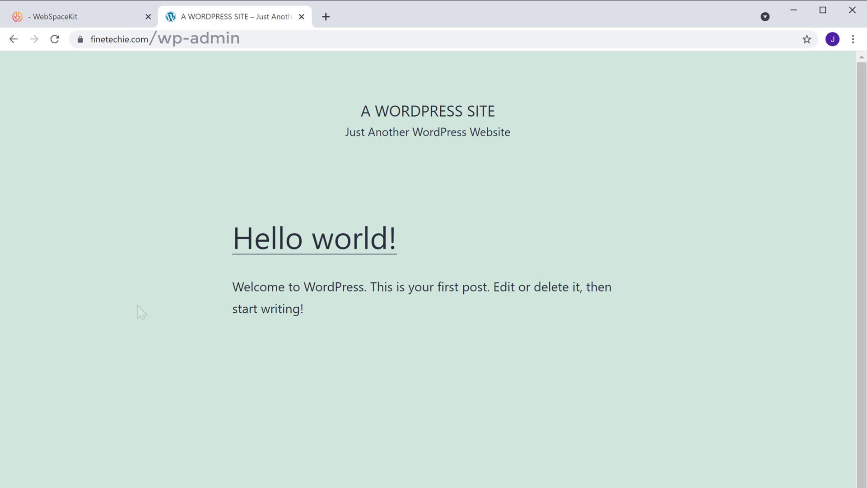
click(199, 38)
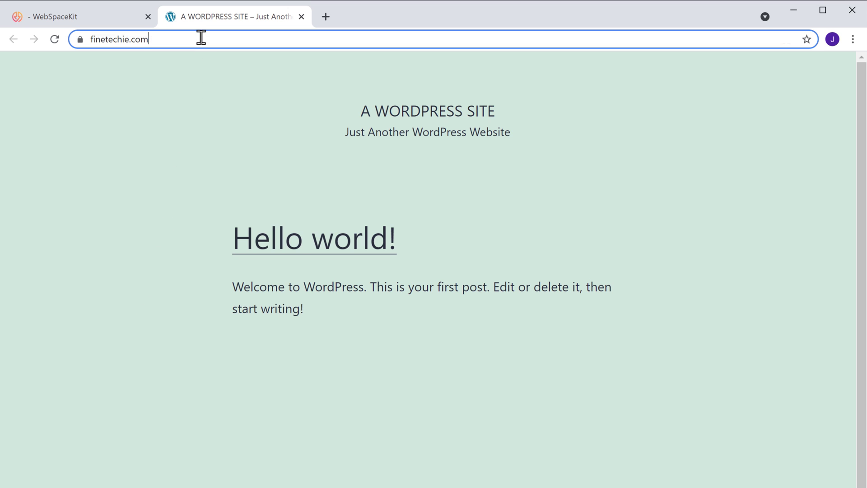
click(203, 39)
text(/wp-admin)
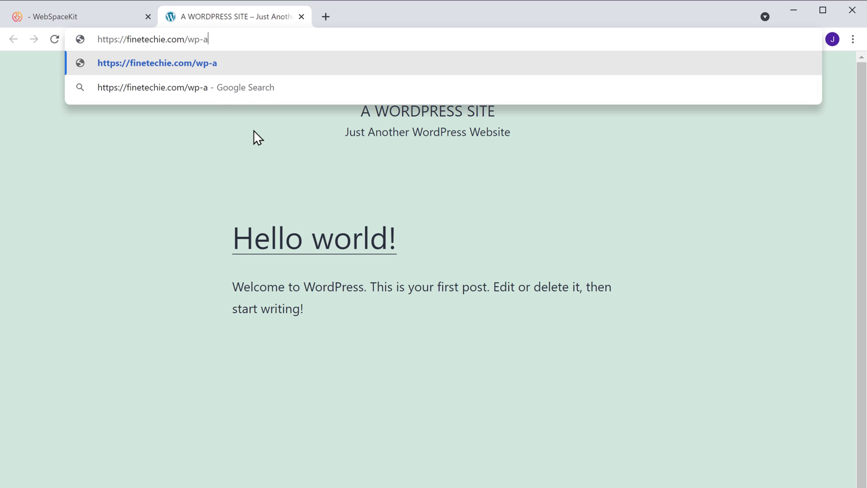
key(Return)
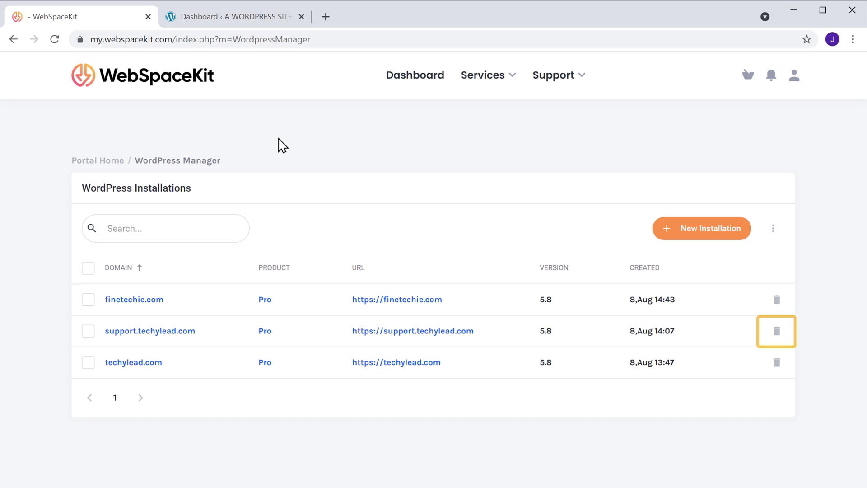
Delete the support.techylead.com installation and return to the client dashboard.
click(774, 338)
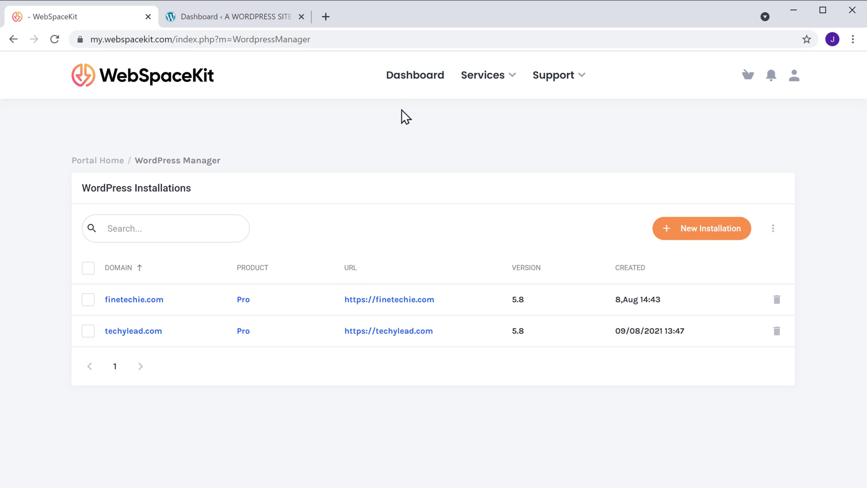
click(408, 82)
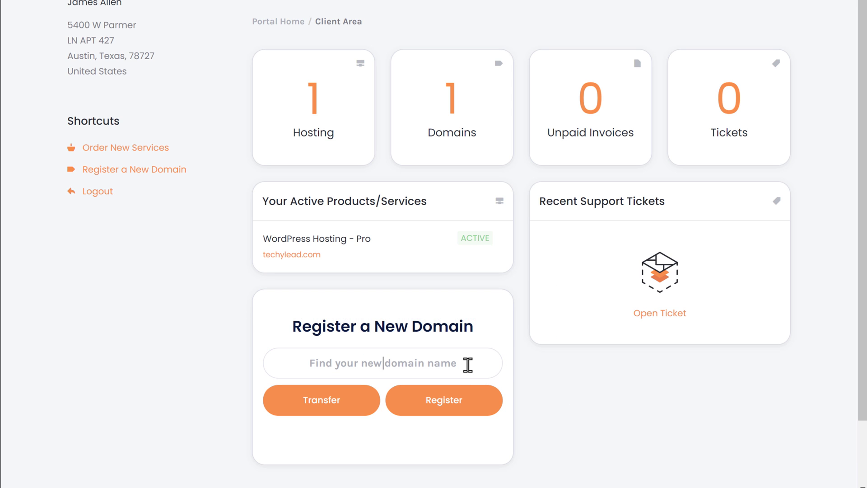
Search plantechy.com, see it is available at $11 USD, and add it to the cart.
text(plantechy.com)
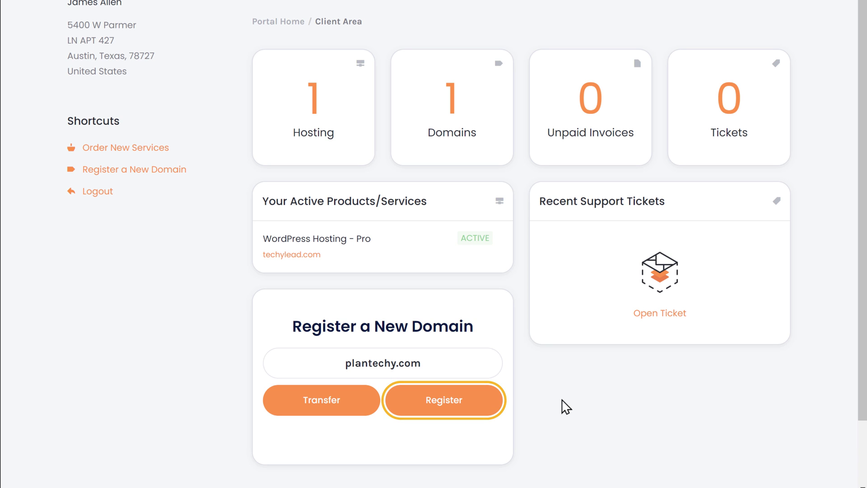
click(447, 408)
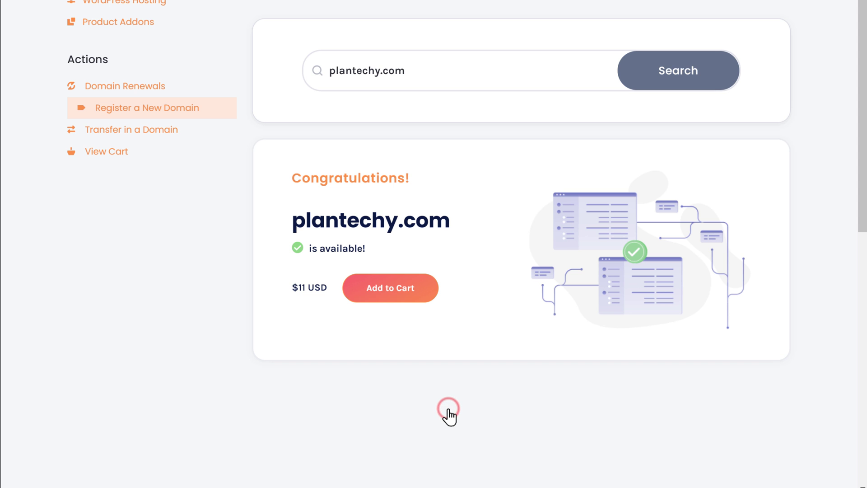
scroll(449, 429, up, 1)
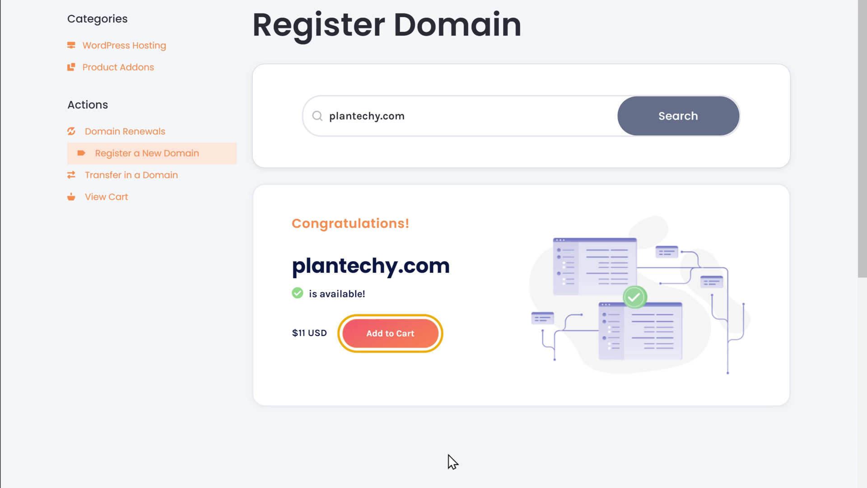
click(395, 343)
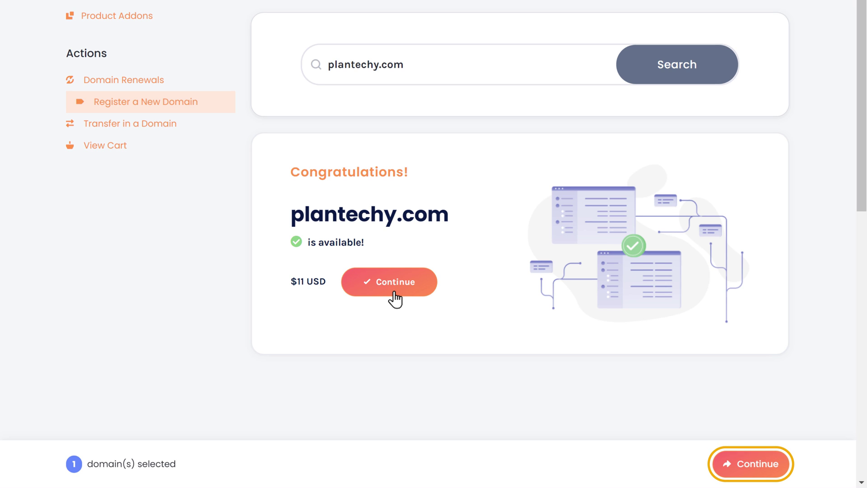
Check out and place the $13 USD domain order with the saved debit/credit card.
click(757, 472)
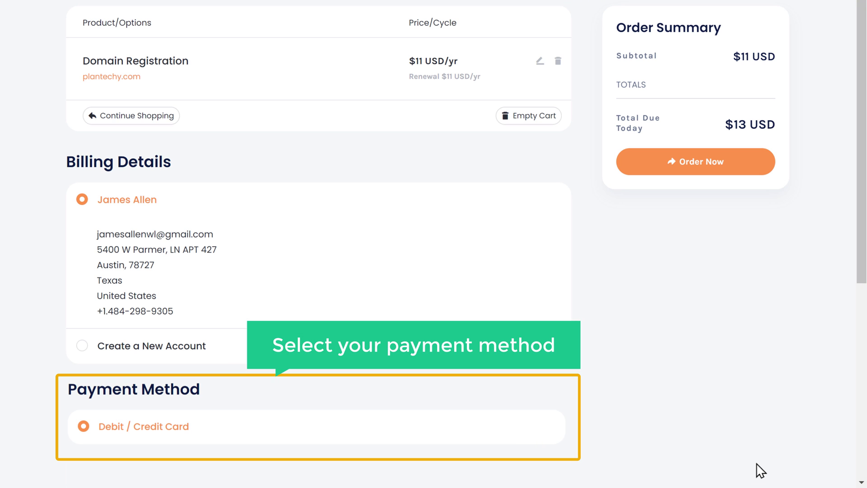
scroll(758, 468, down, 4)
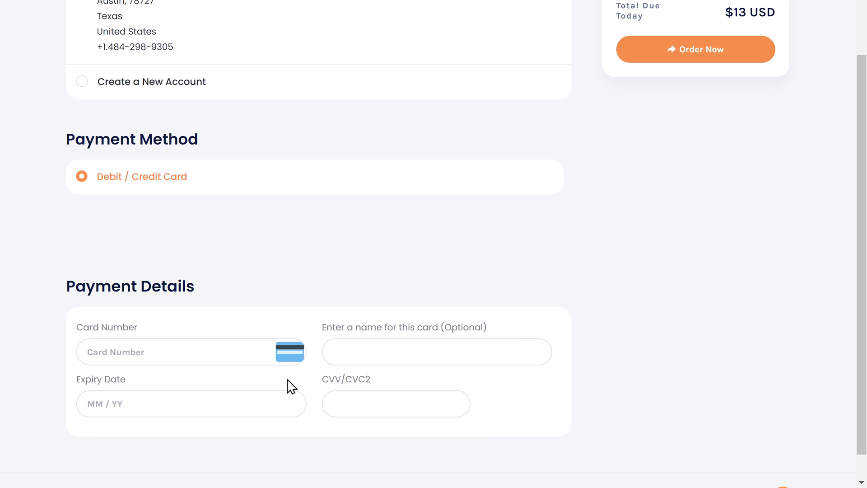
click(149, 354)
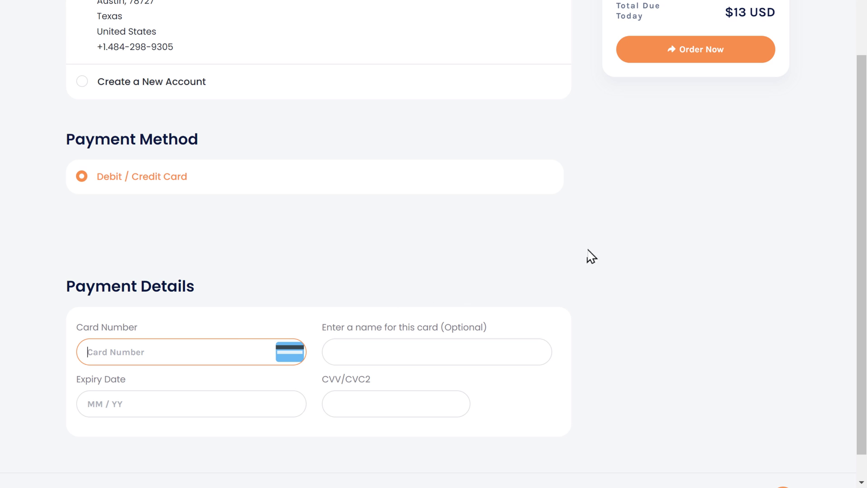
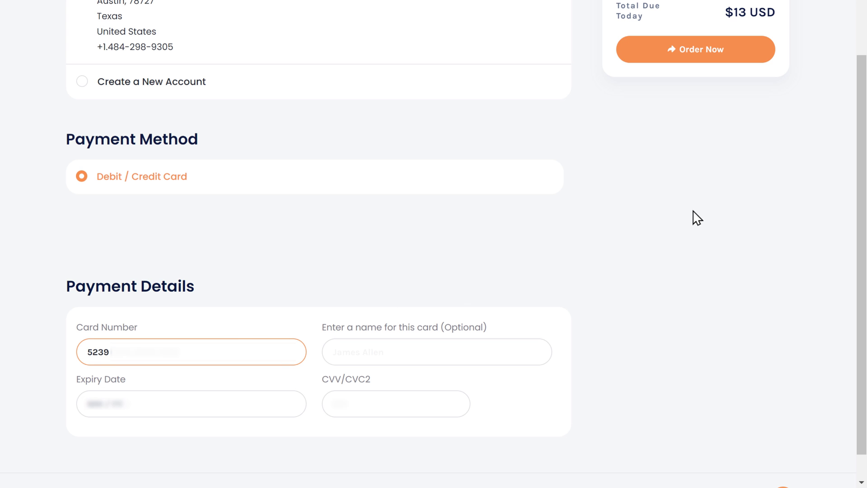
key(Return)
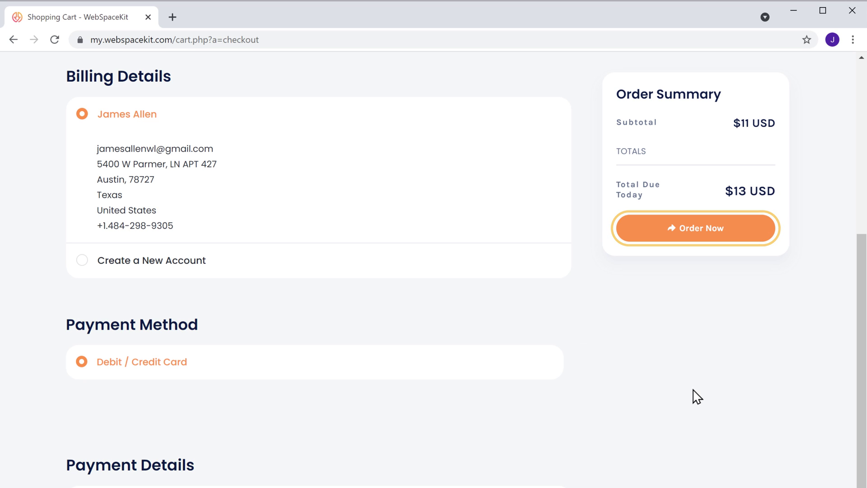
click(695, 242)
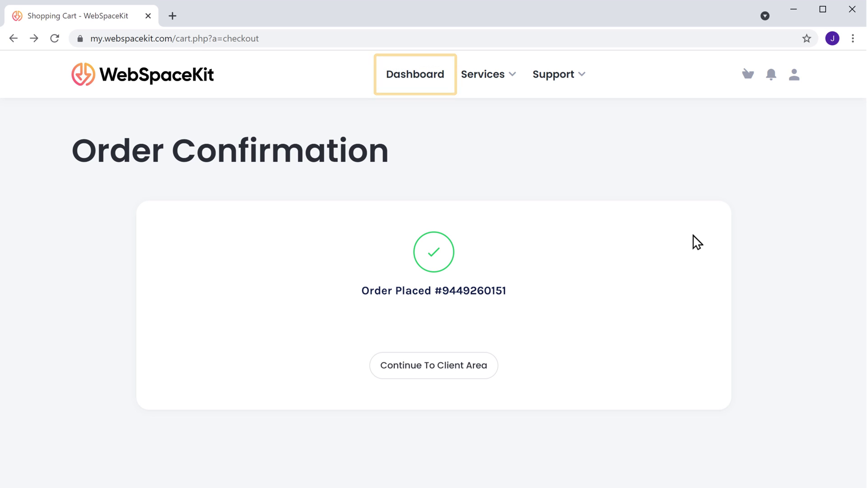
Open Manage DNS from the Domains card to list the plantechy.com zone.
click(420, 81)
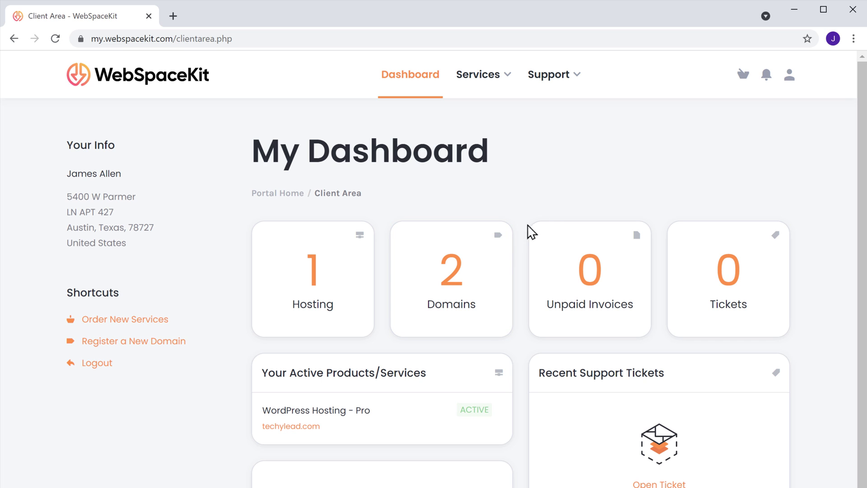
click(454, 312)
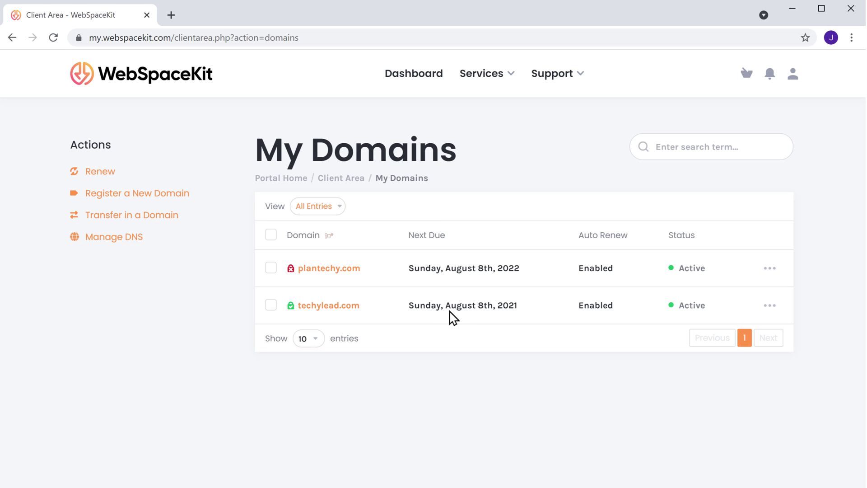
click(121, 248)
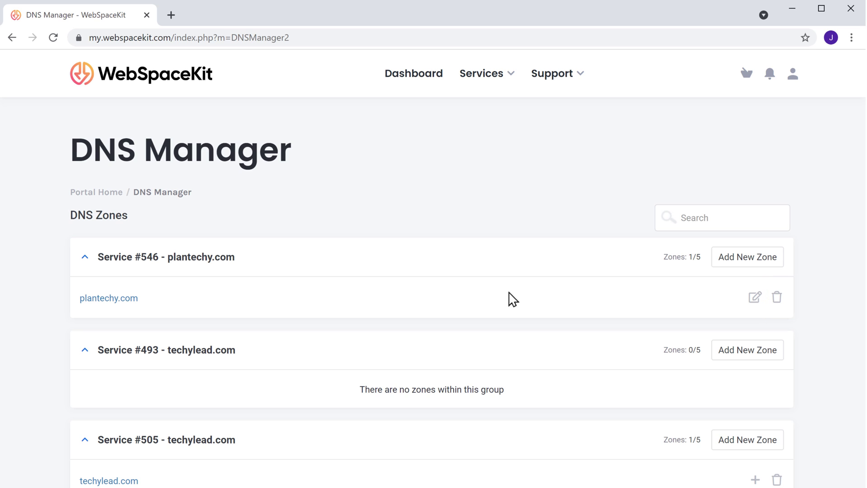
Delete and confirm removal of the plantechy.com DNS zone, then return to the dashboard.
click(777, 299)
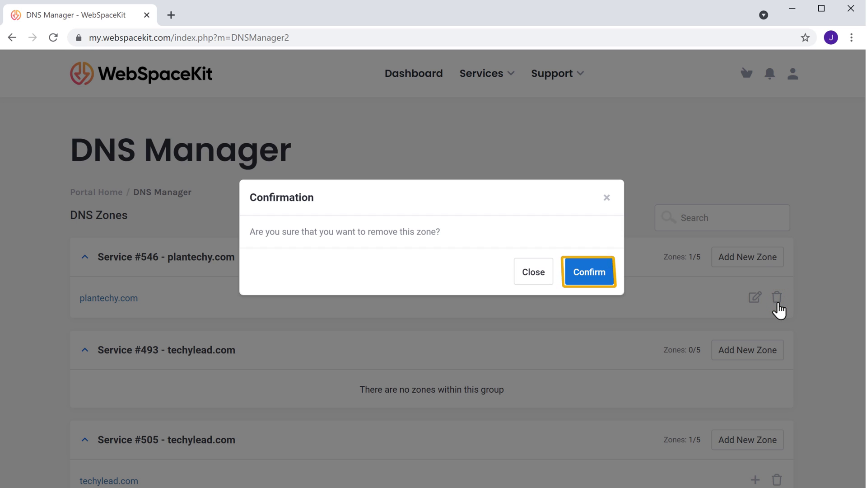
click(596, 280)
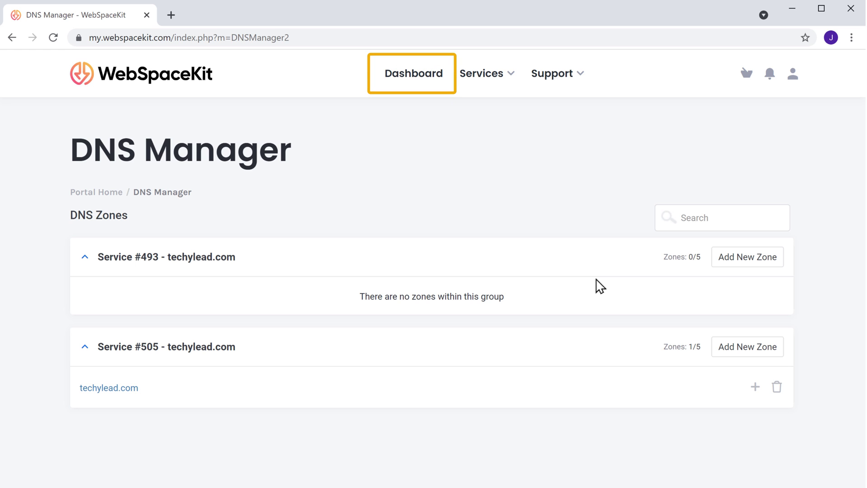
click(418, 82)
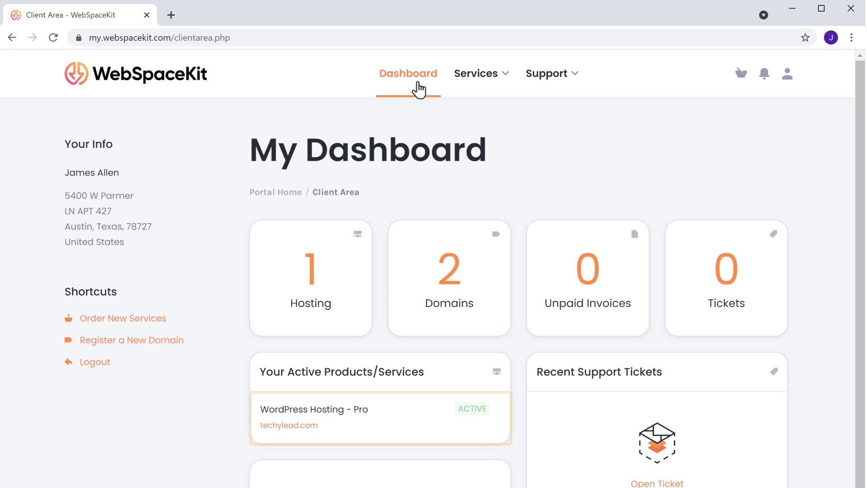
Open the New Installation form in the Pro - techylead.com WordPress Manager.
click(343, 427)
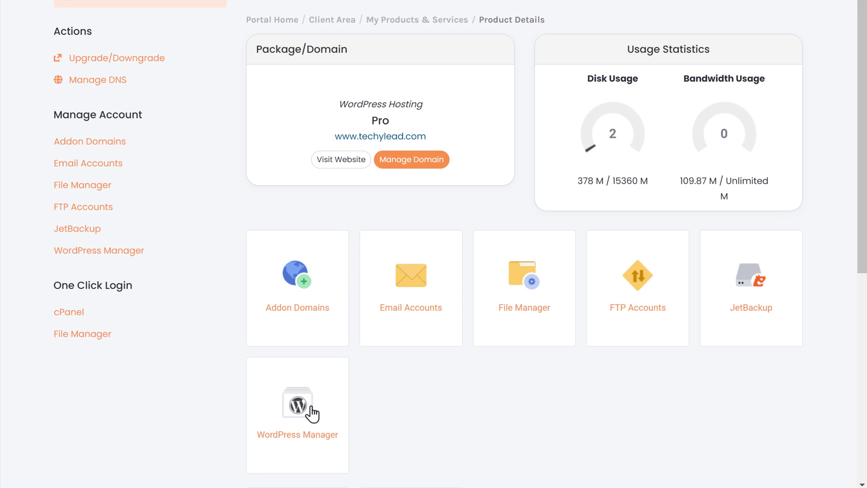
click(299, 440)
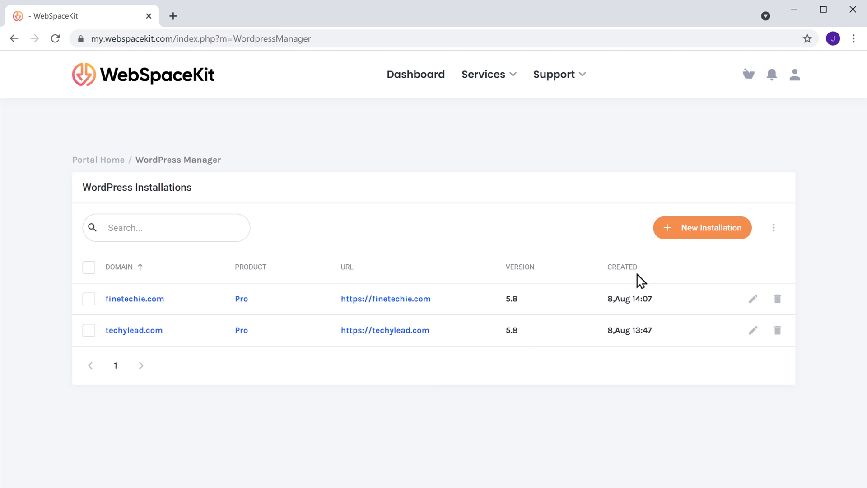
click(711, 233)
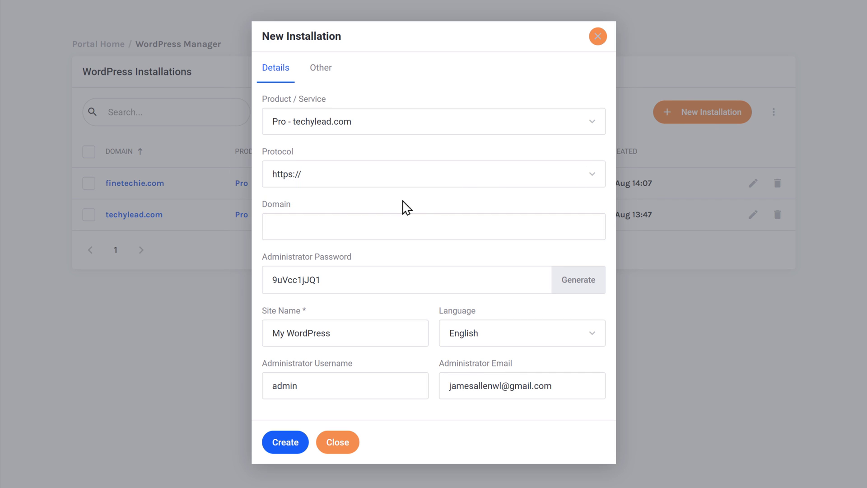
Install WordPress on plantechy.com with a custom admin username, saving the generated password to a sticky note.
click(281, 225)
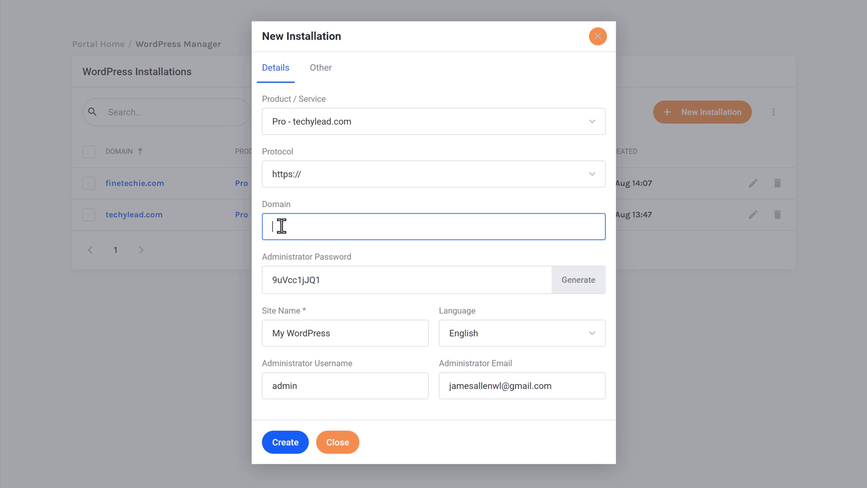
text(plantechy.com)
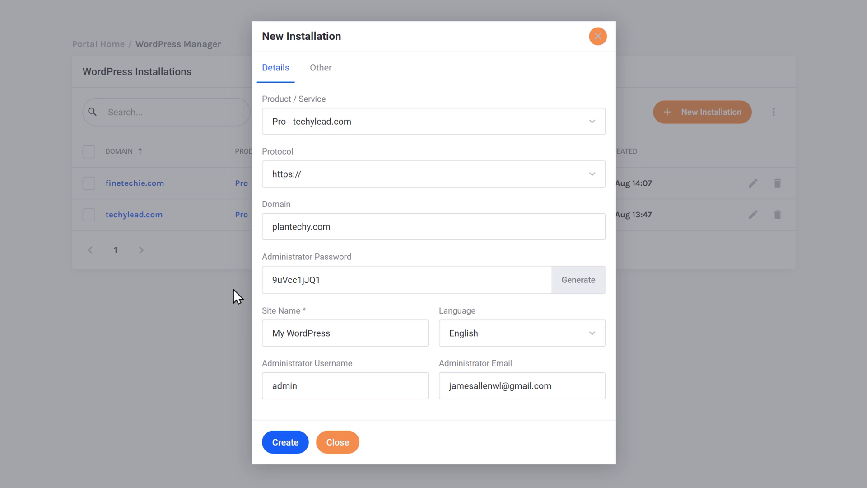
click(299, 384)
drag(299, 385, 273, 385)
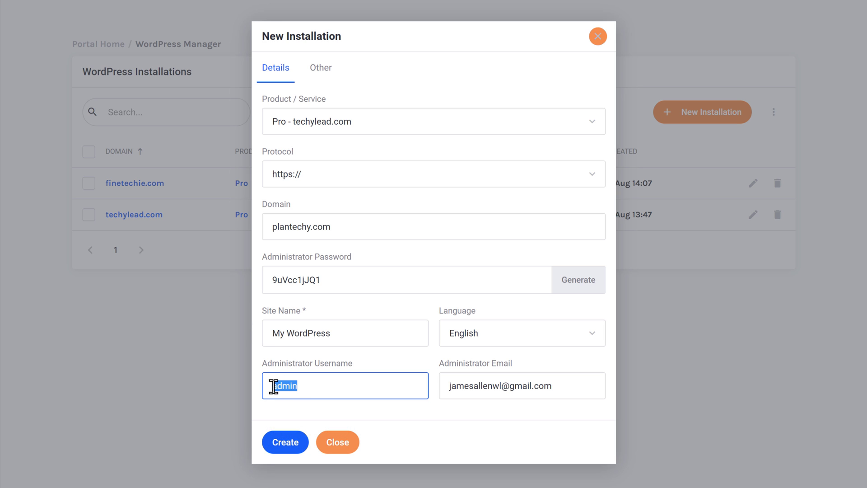
text(jamesallen)
click(308, 410)
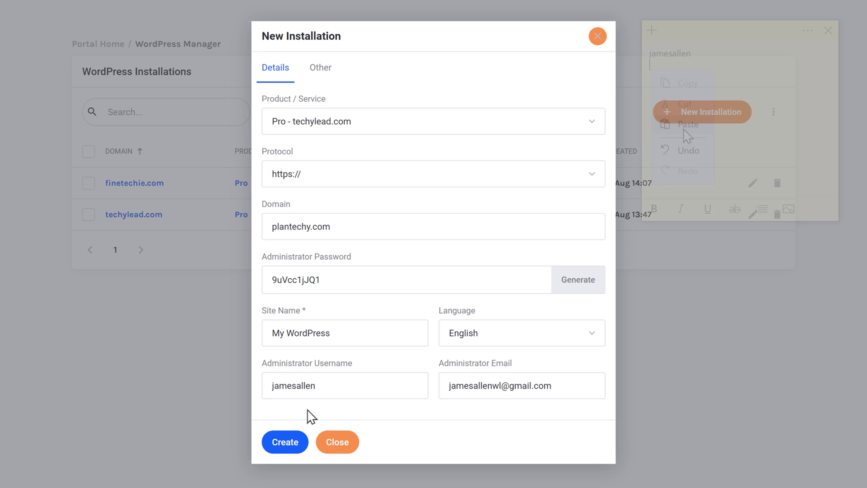
click(683, 129)
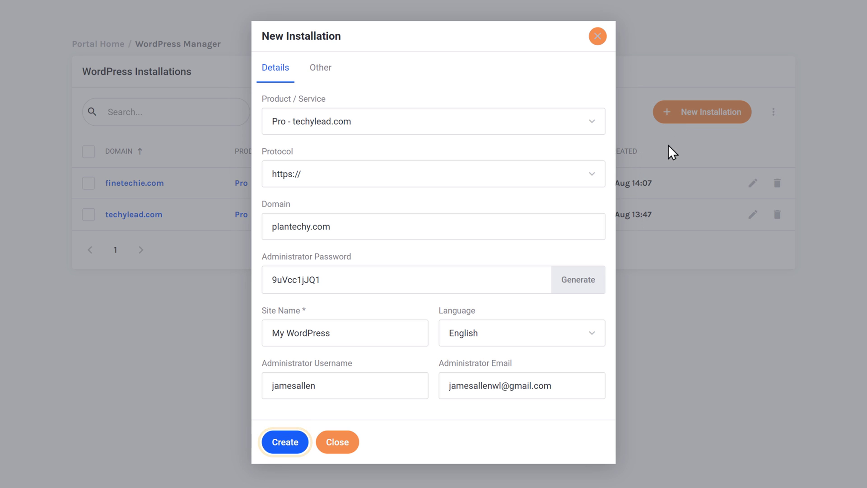
click(285, 443)
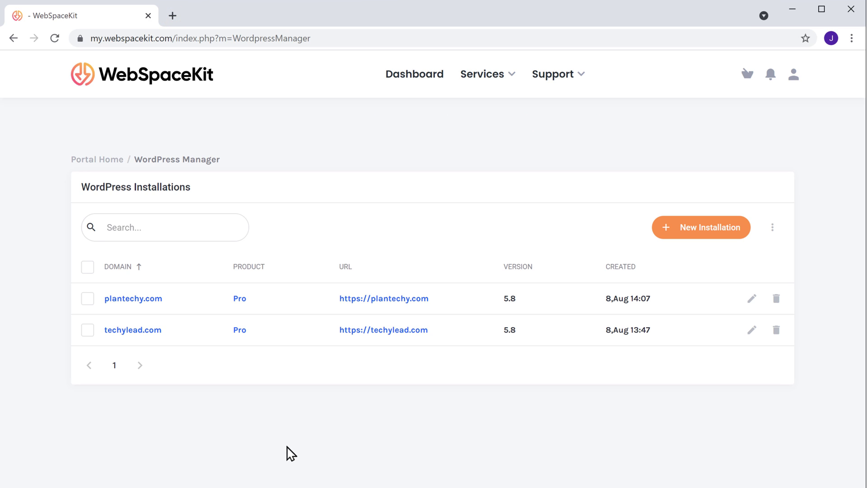
Load plantechy.com in a new Chrome tab to view its Hello world post.
click(172, 18)
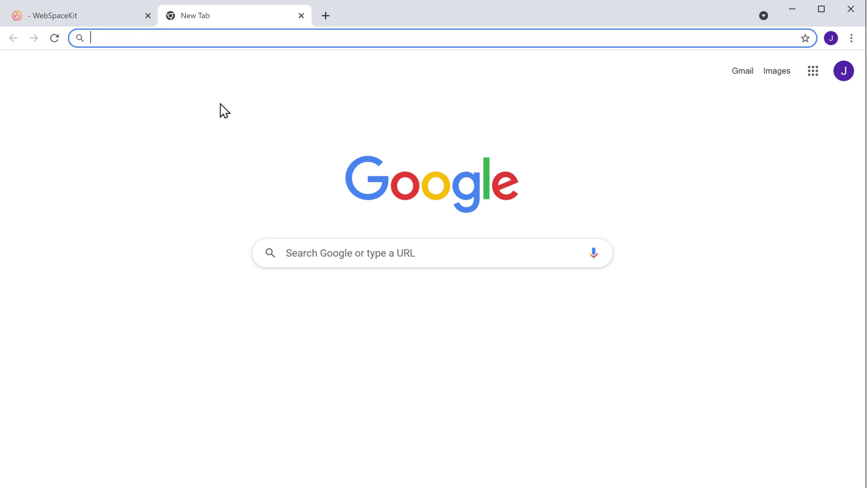
text(plantechy.com)
key(Return)
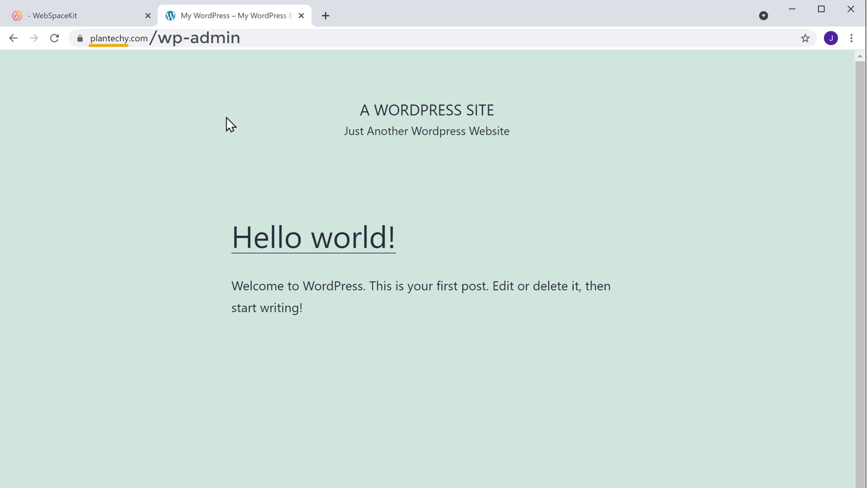
Go to the plantechy.com/wp-admin login page.
click(176, 37)
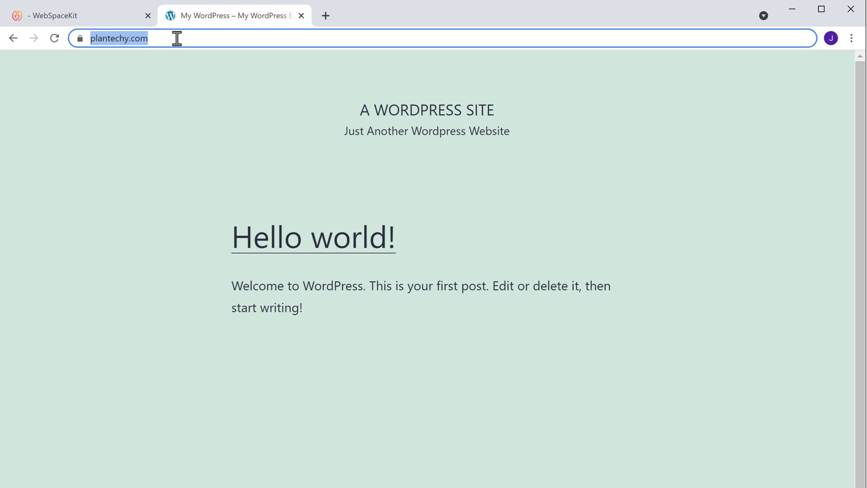
click(177, 38)
text(//)
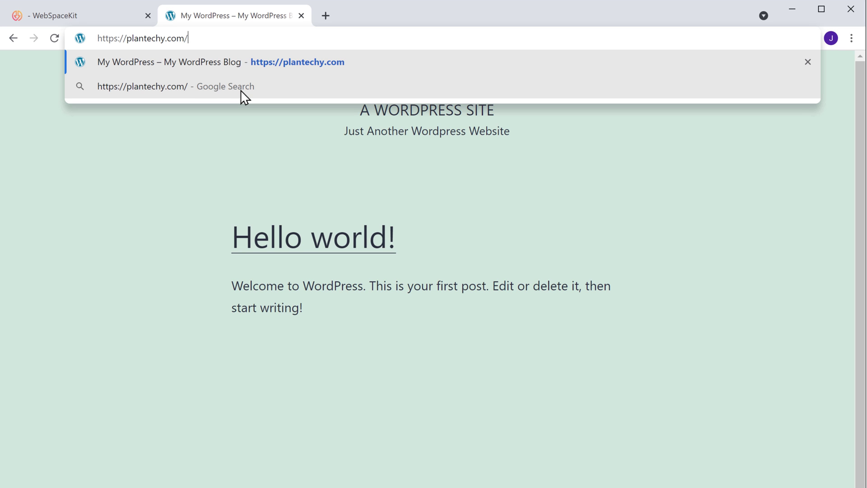
text(wp-admin)
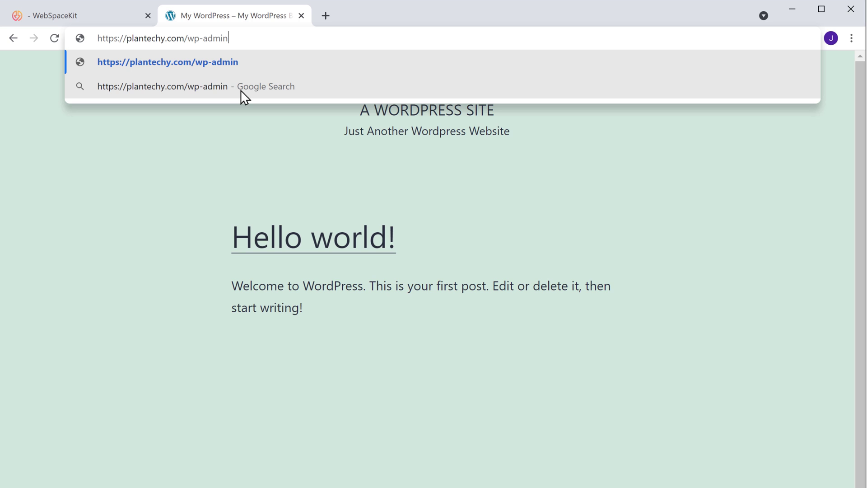
key(Return)
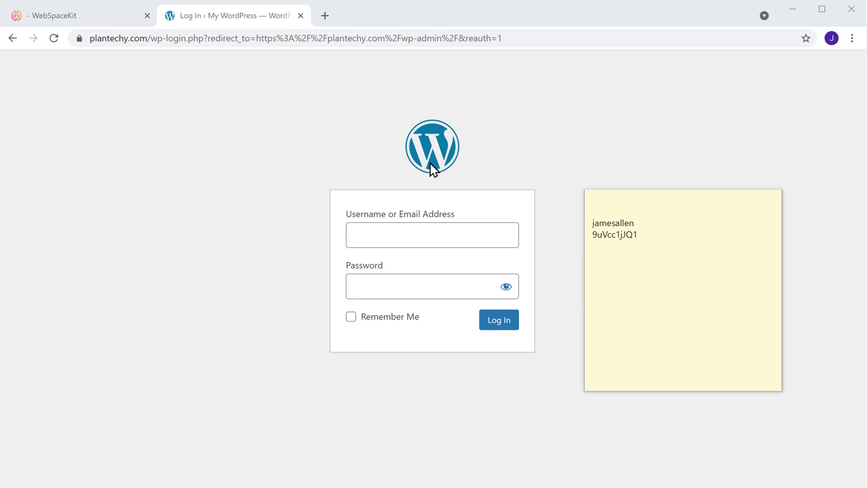
Log in to WordPress using the admin username and password saved in the sticky note.
double_click(588, 223)
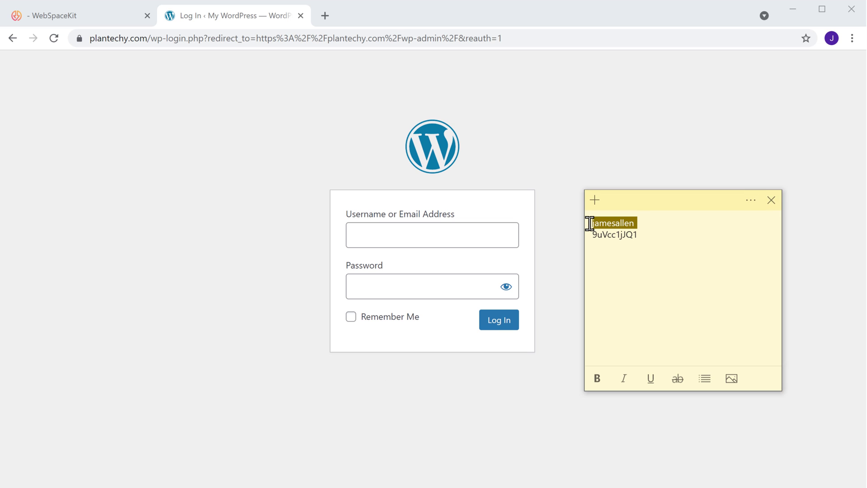
right_click(588, 224)
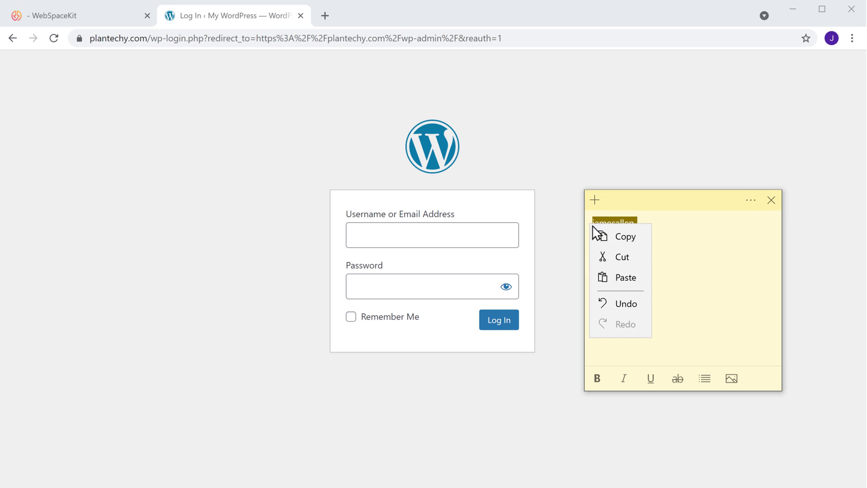
click(626, 244)
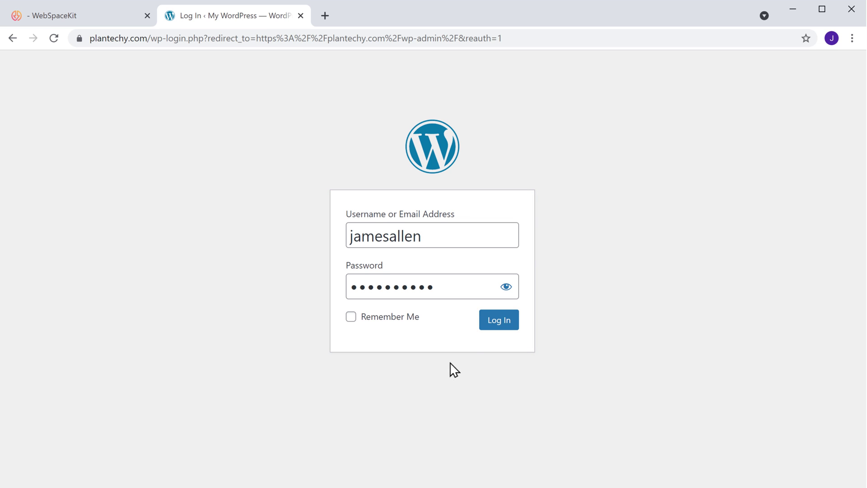
click(500, 327)
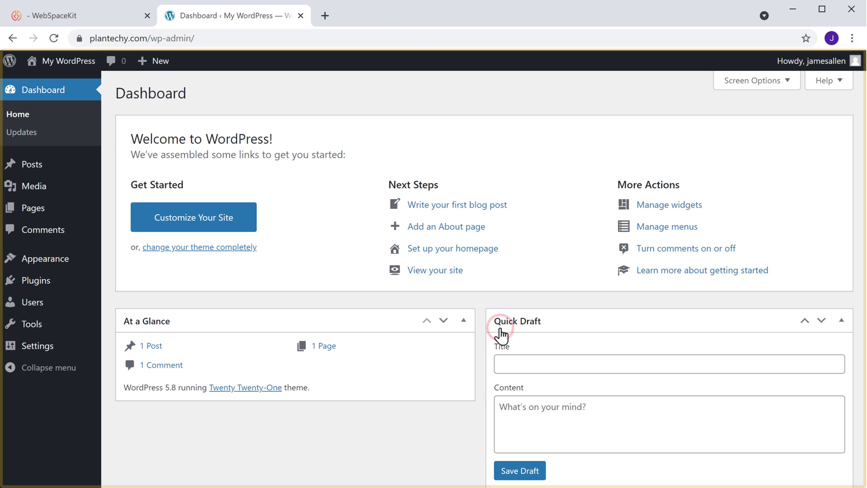